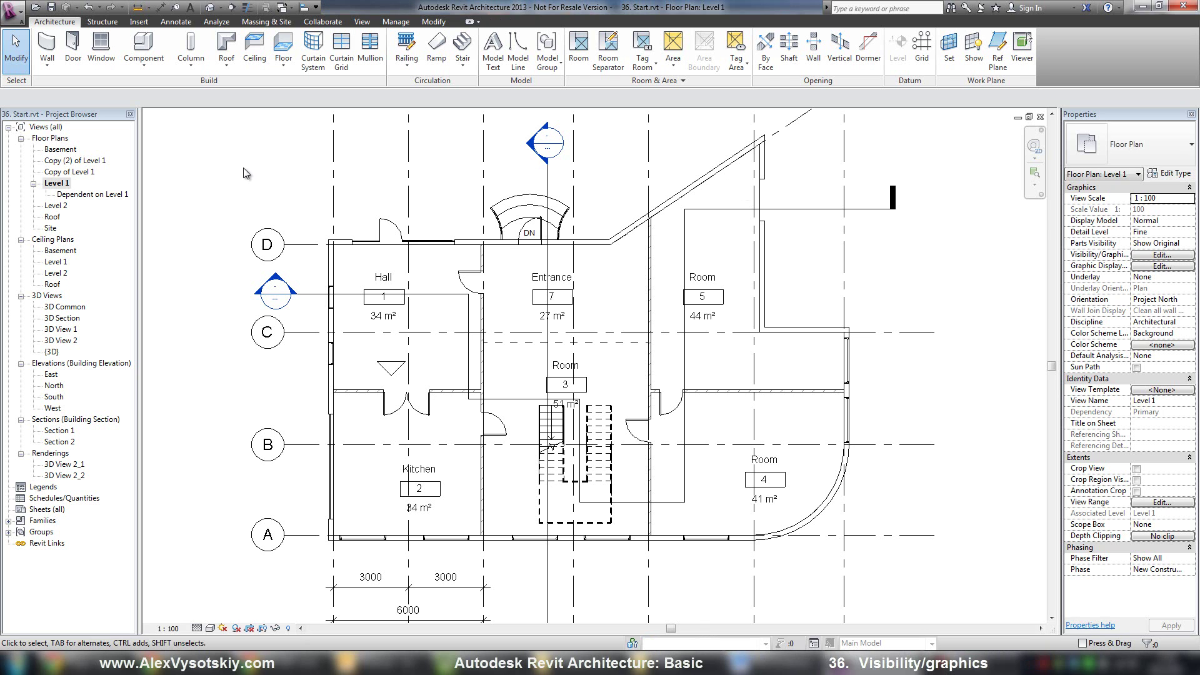
Open the default 3D view, turn off its section box, and orbit to see the building's back
mouse_move(258, 186)
middle_down()
mouse_move(248, 218)
mouse_move(262, 215)
mouse_move(253, 208)
middle_up()
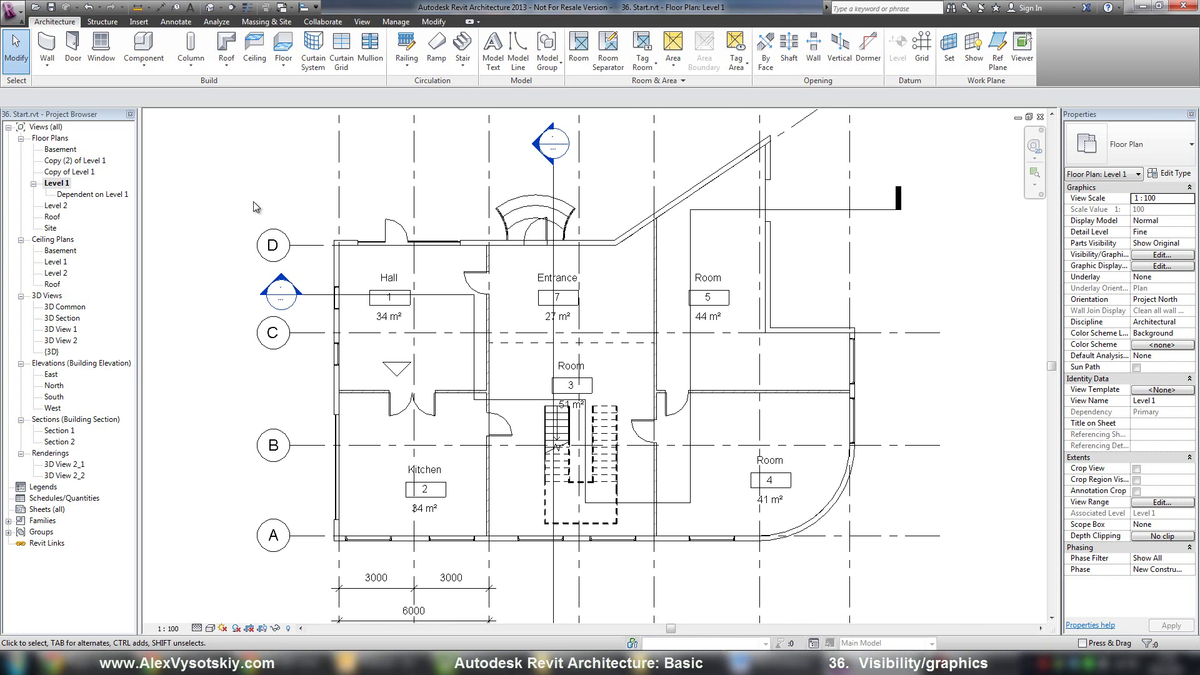
middle_drag(297, 173, 285, 179)
click(211, 8)
click(1136, 412)
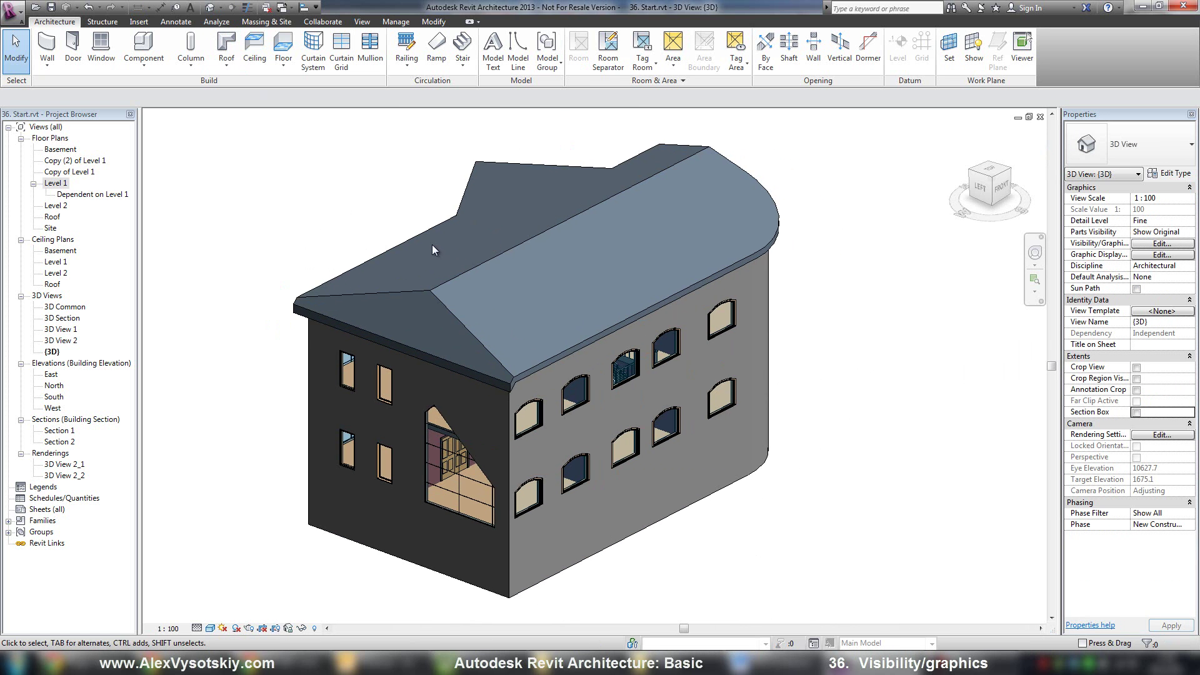
shift+middle_drag(348, 260, 777, 246)
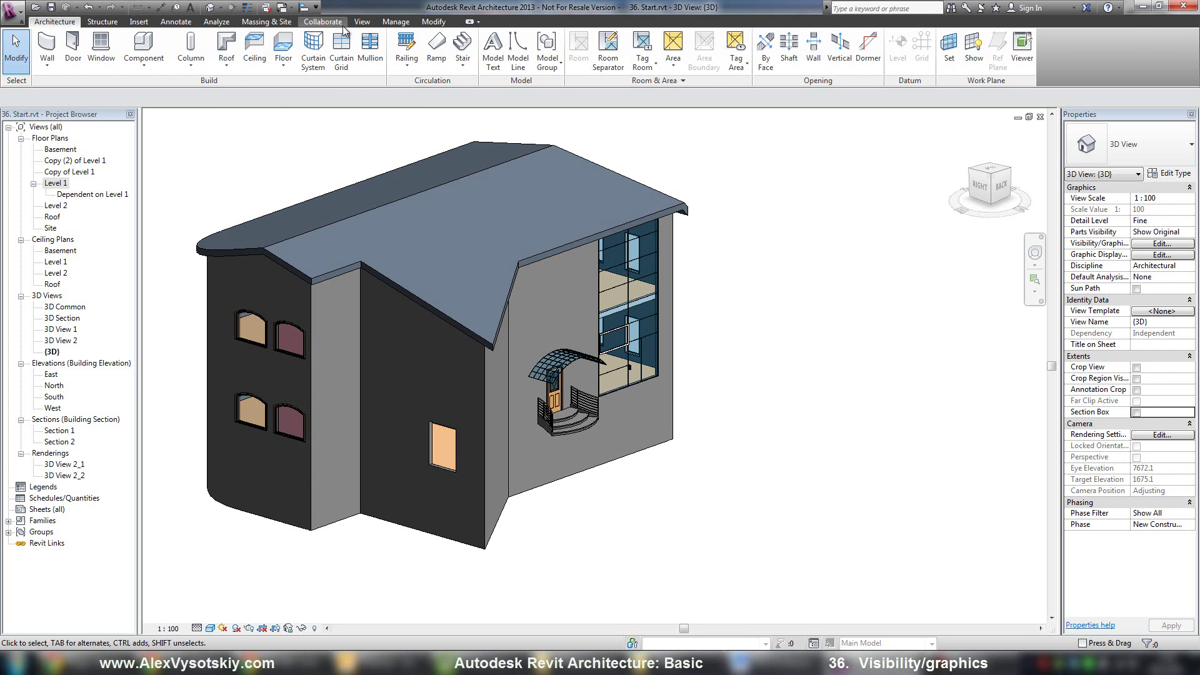
click(361, 22)
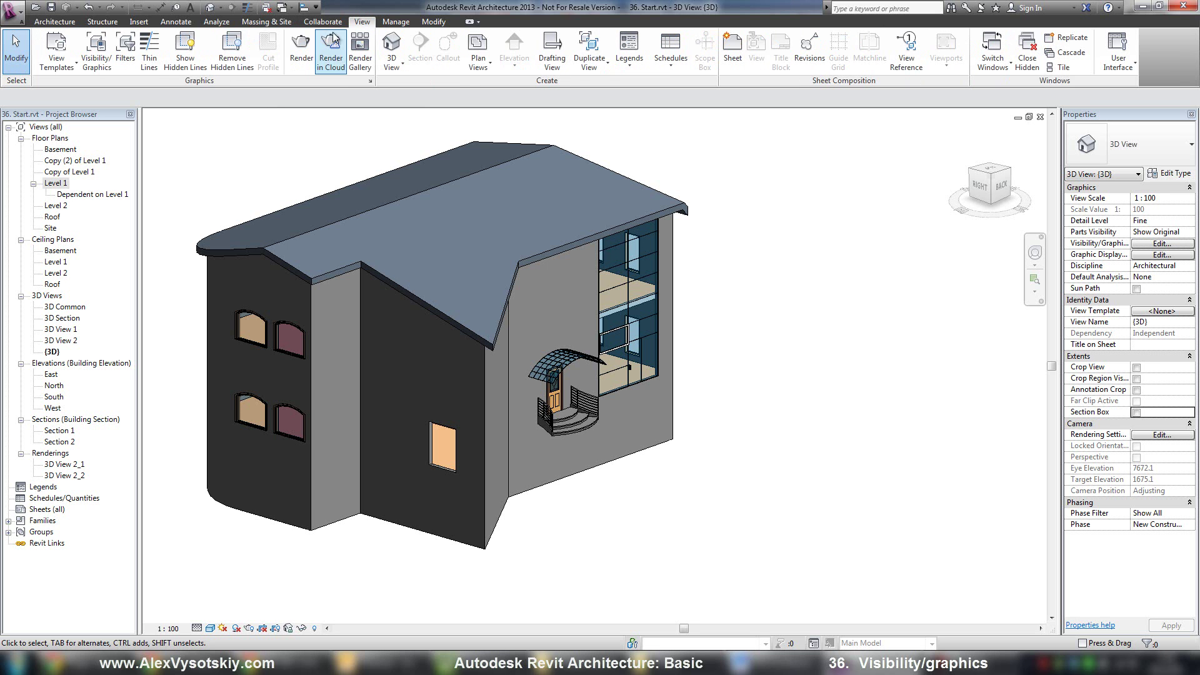
click(100, 68)
drag(459, 98, 852, 167)
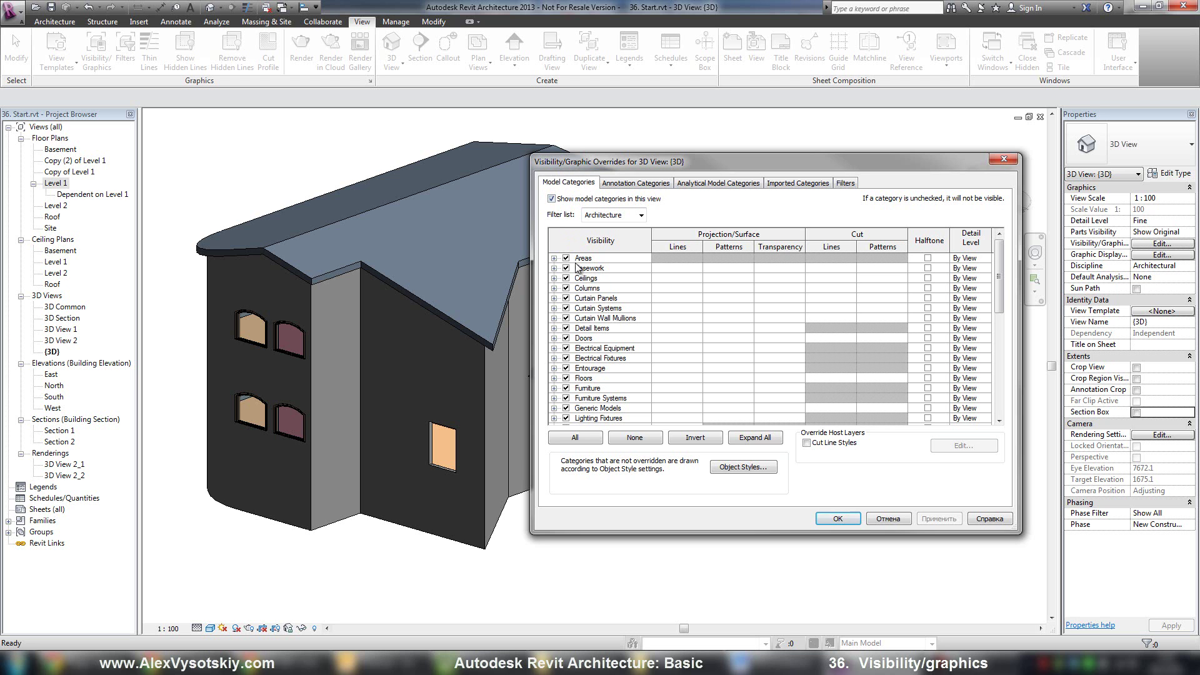
scroll(613, 275, down, 1)
scroll(614, 272, down, 3)
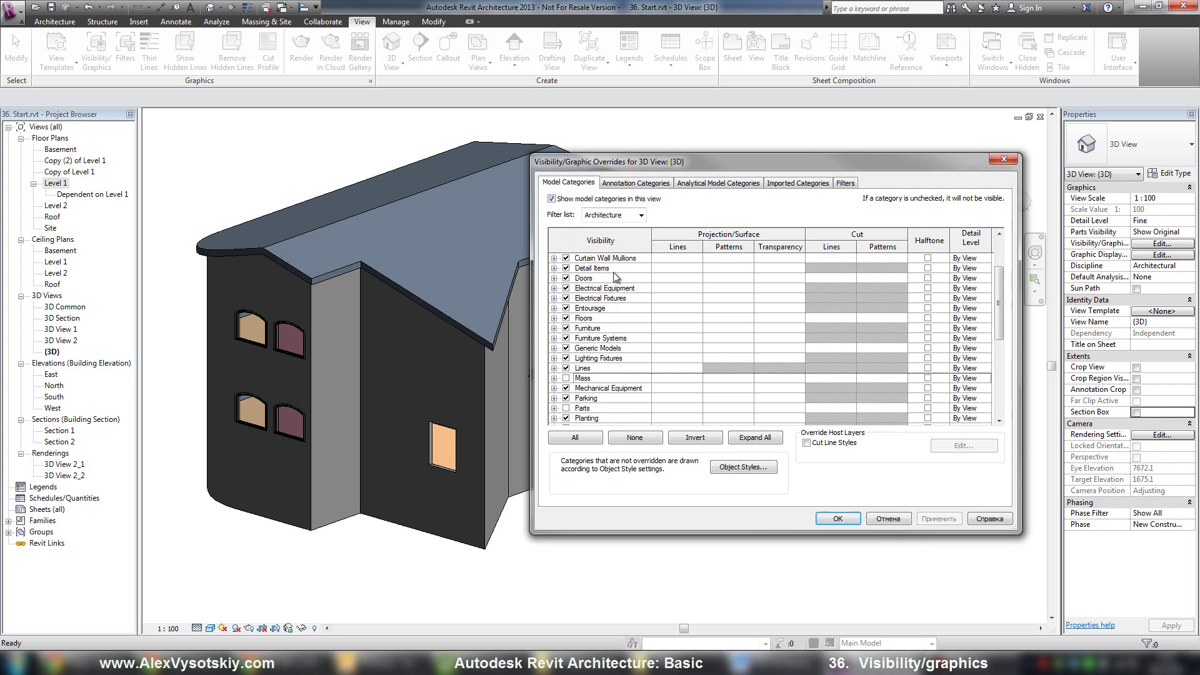
scroll(613, 273, down, 2)
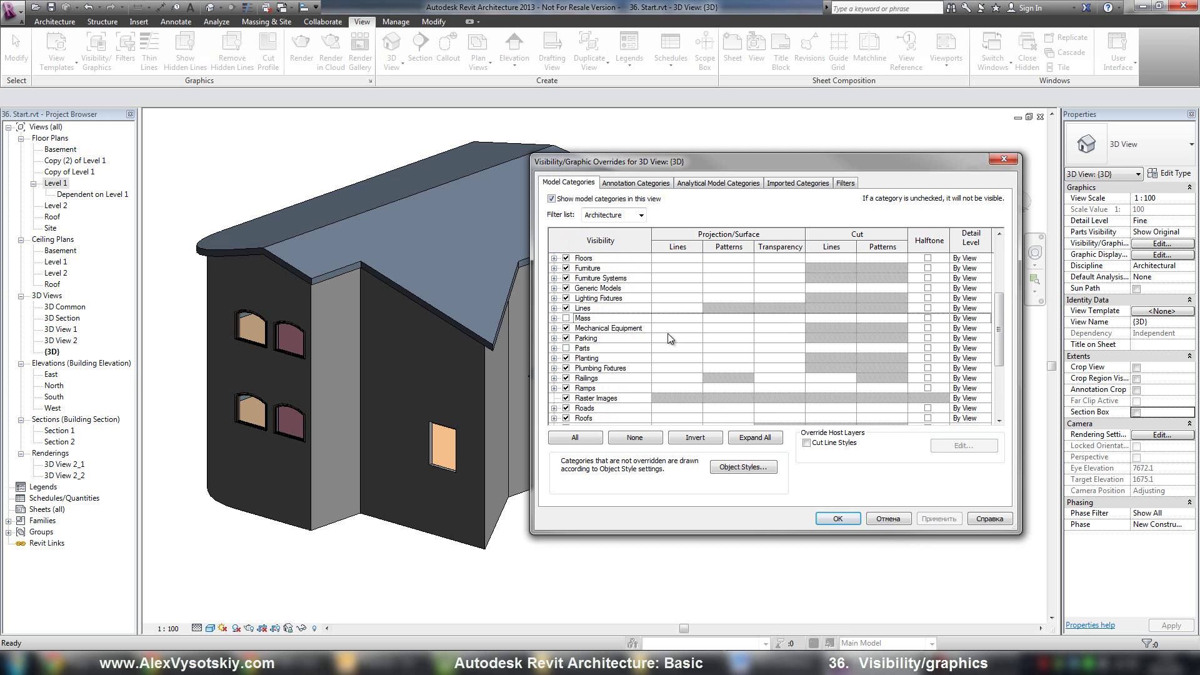
scroll(636, 279, up, 3)
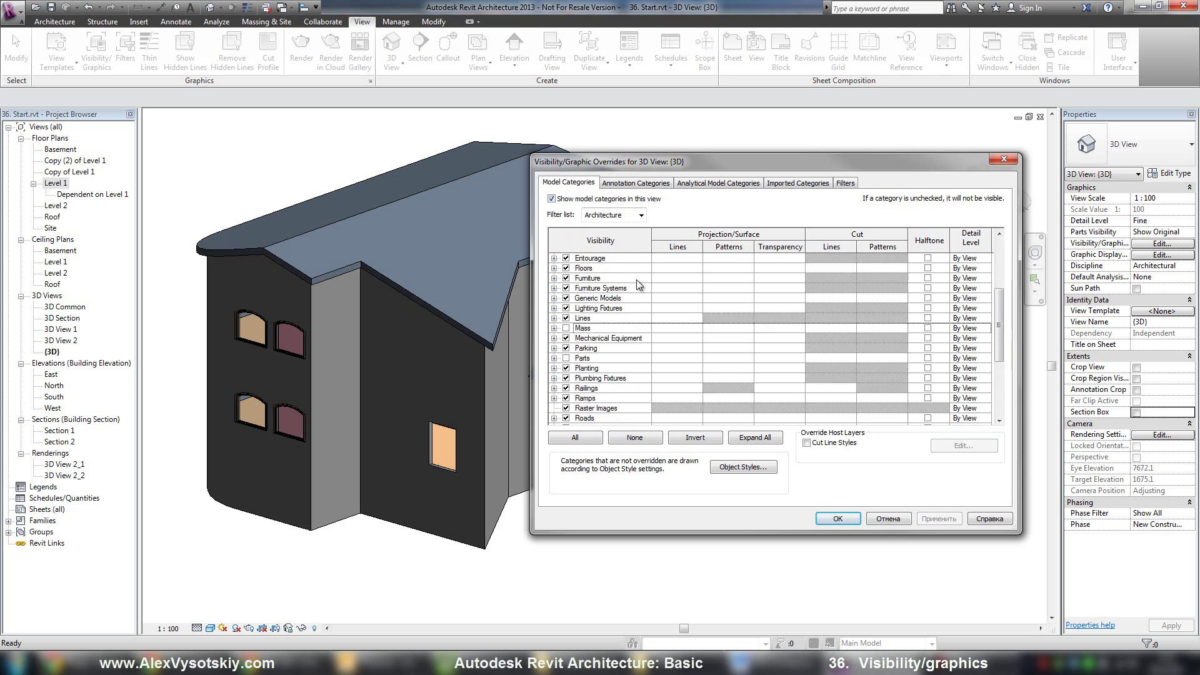
scroll(636, 279, up, 1)
click(637, 182)
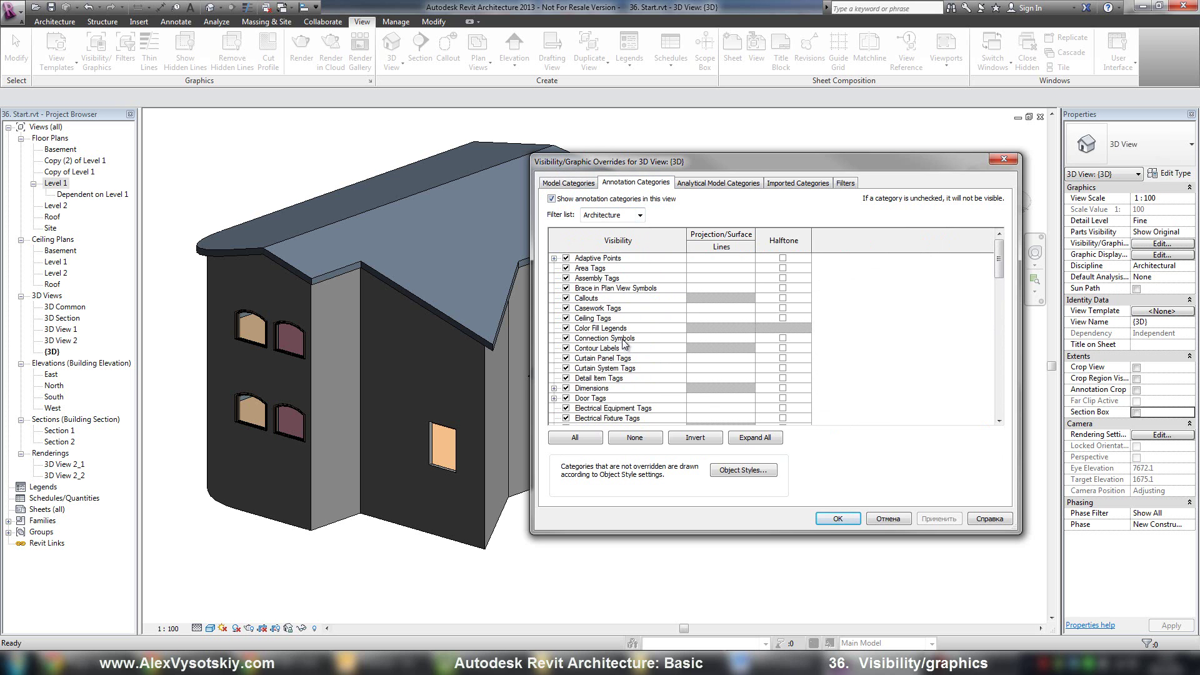
scroll(614, 284, down, 8)
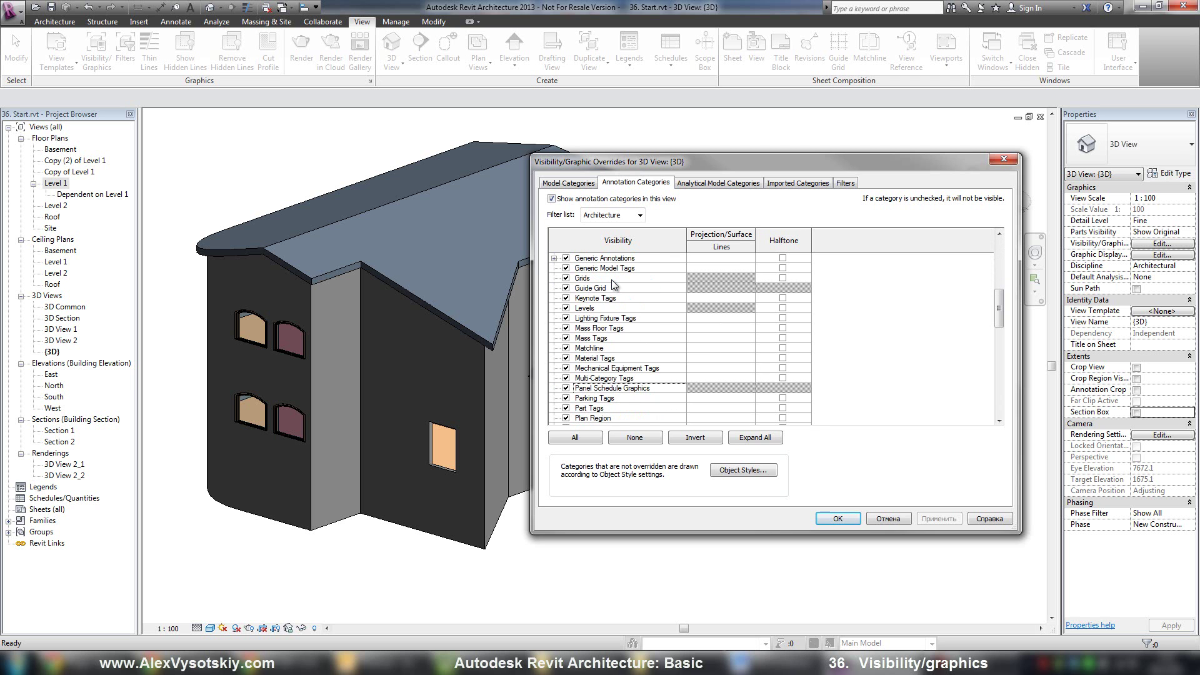
scroll(614, 284, up, 8)
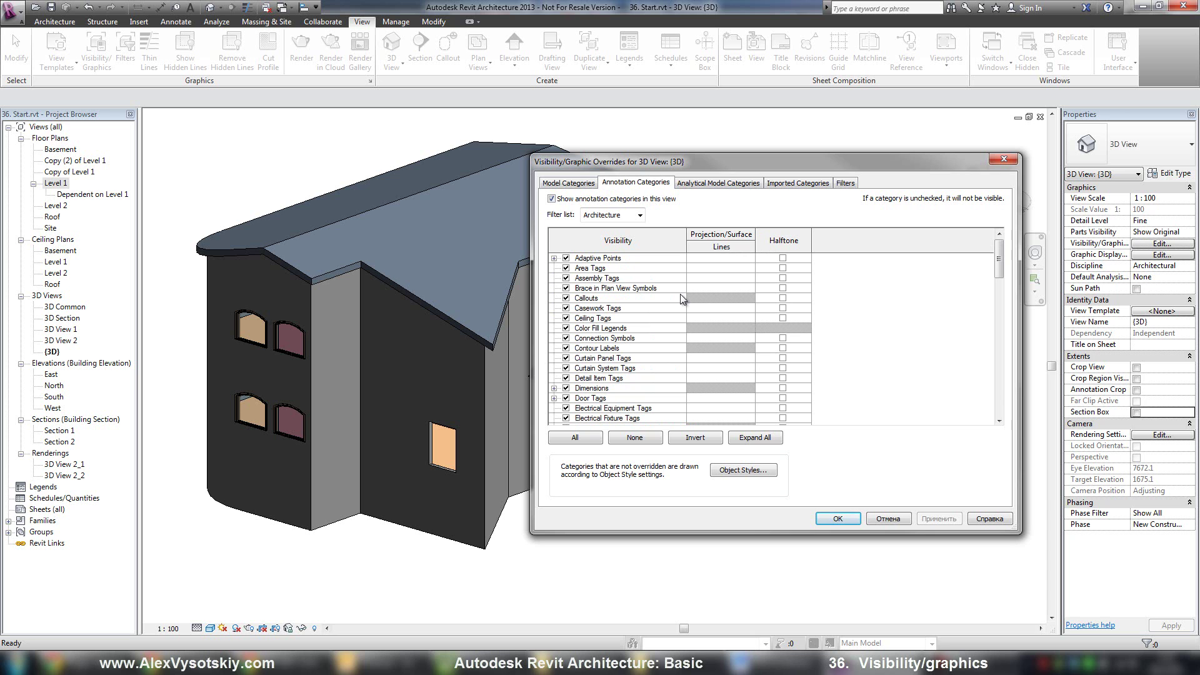
click(743, 183)
click(813, 184)
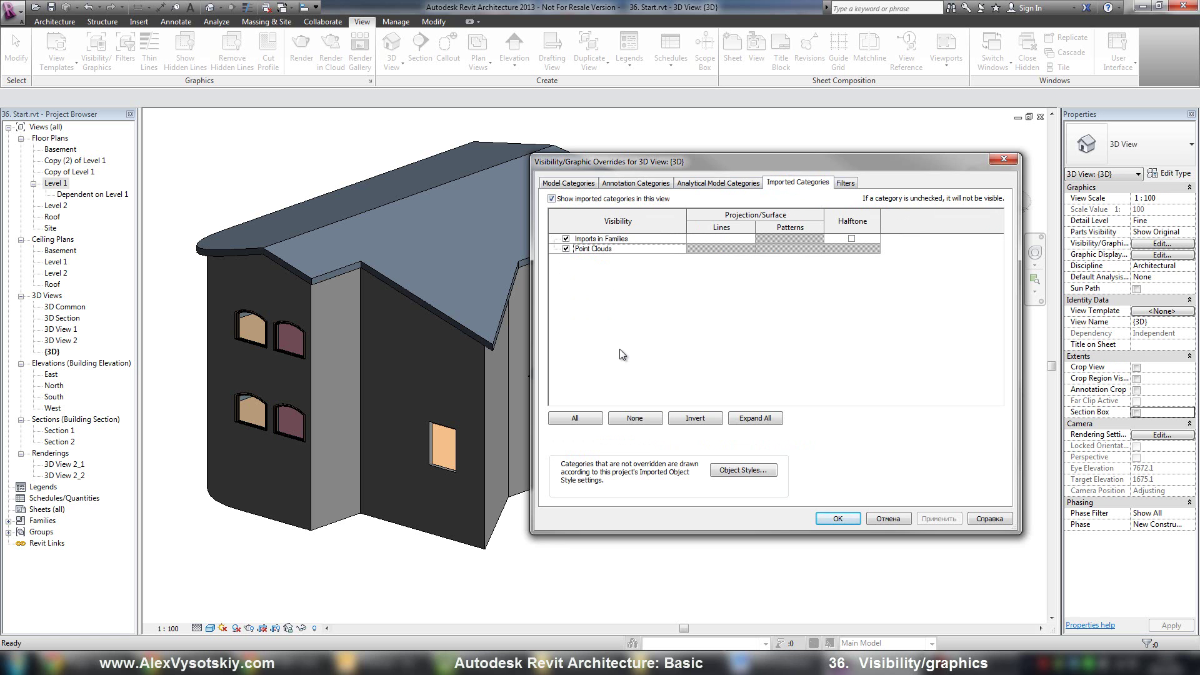
click(842, 183)
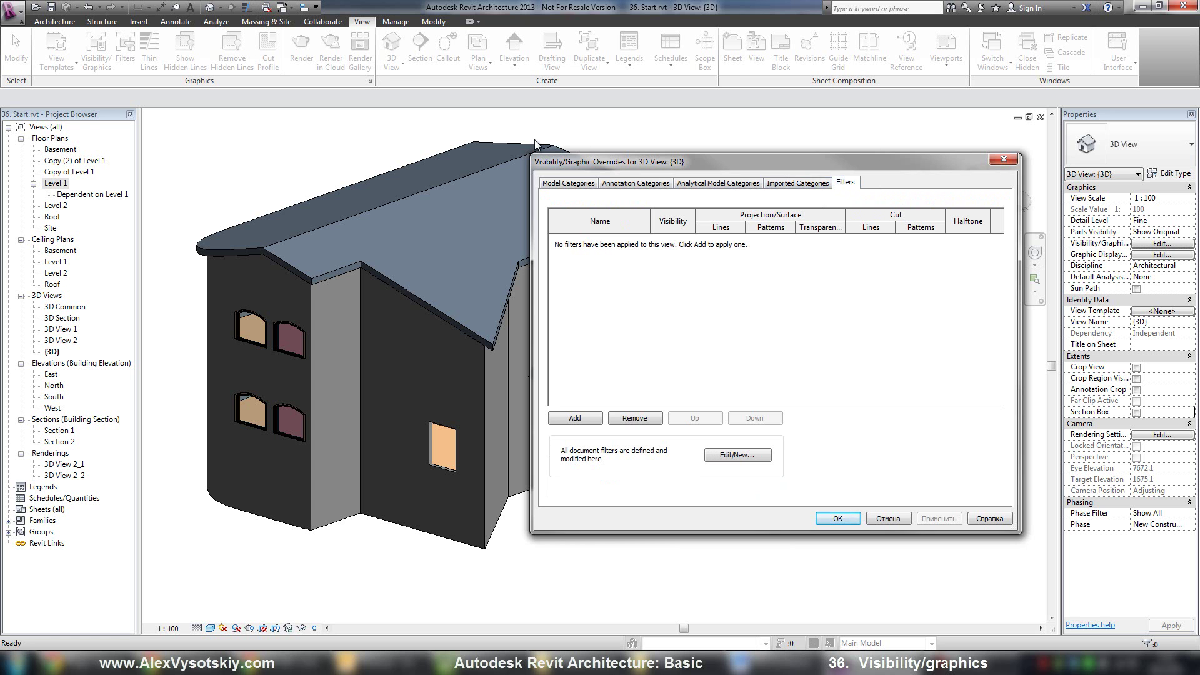
key(Return)
click(139, 21)
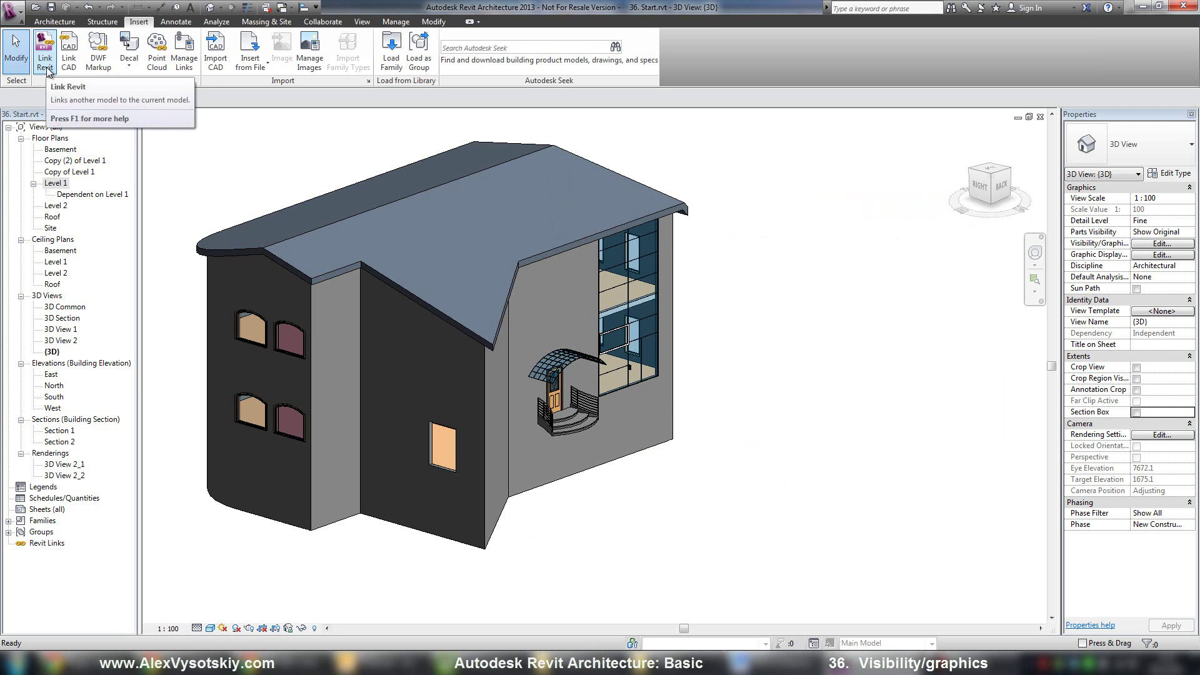
Uncheck the Doors category in Visibility/Graphics and apply it to the 3D view
click(361, 20)
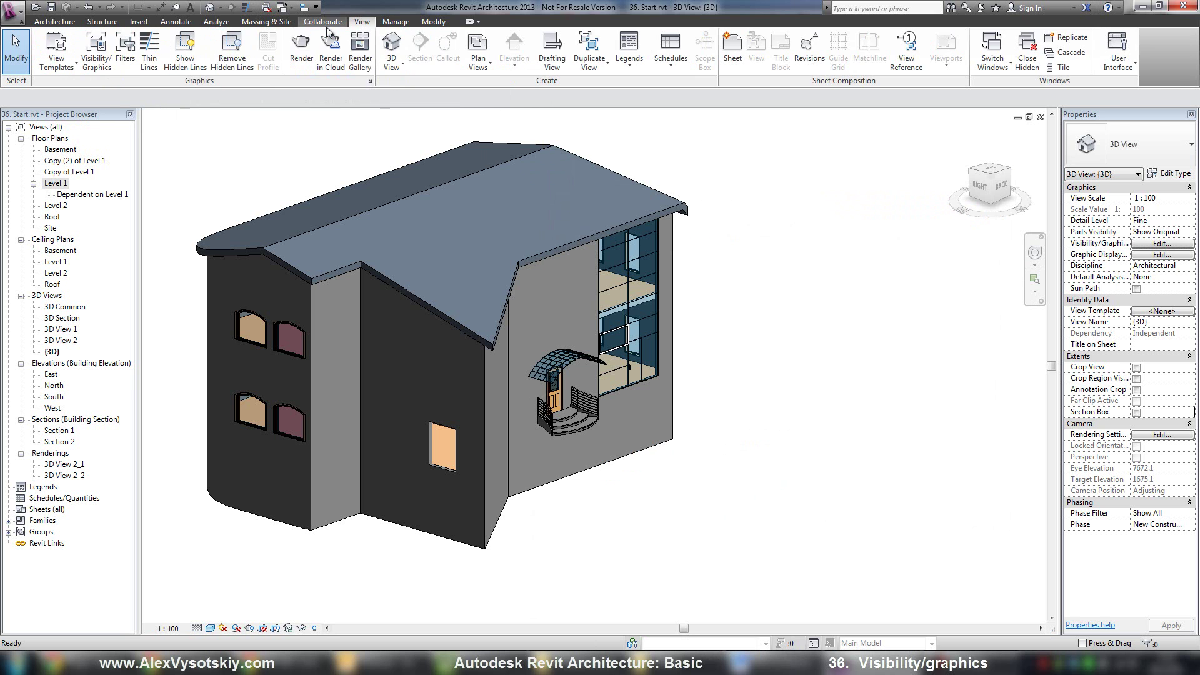
click(96, 51)
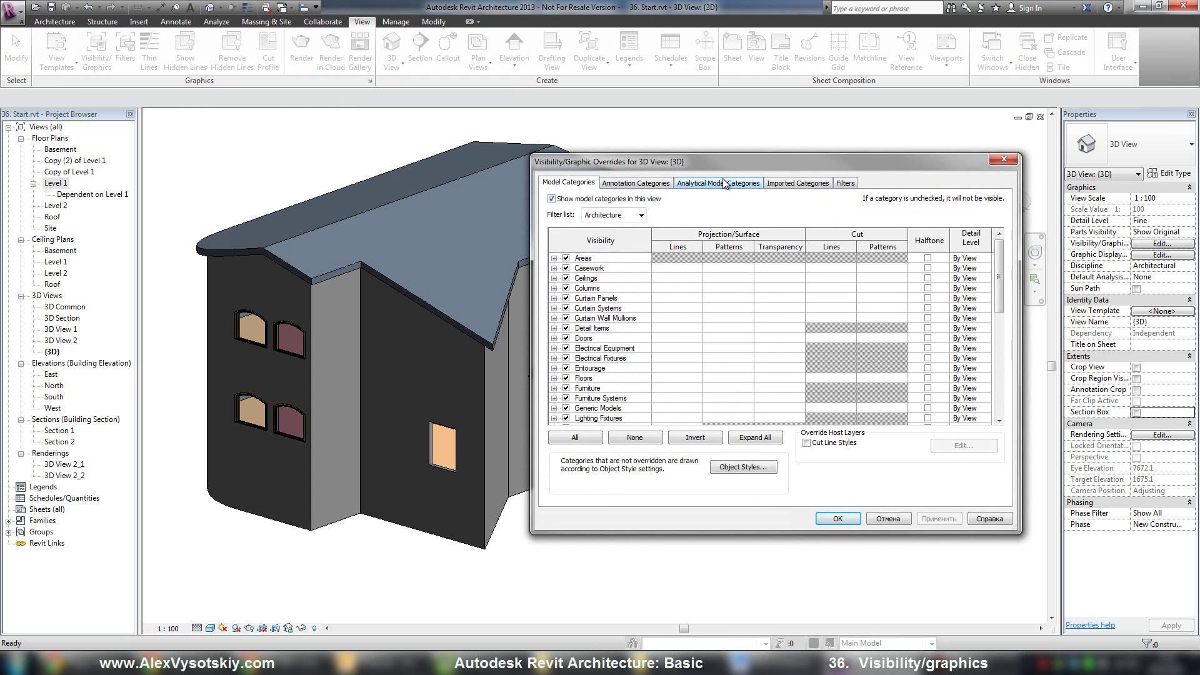
drag(729, 162, 863, 123)
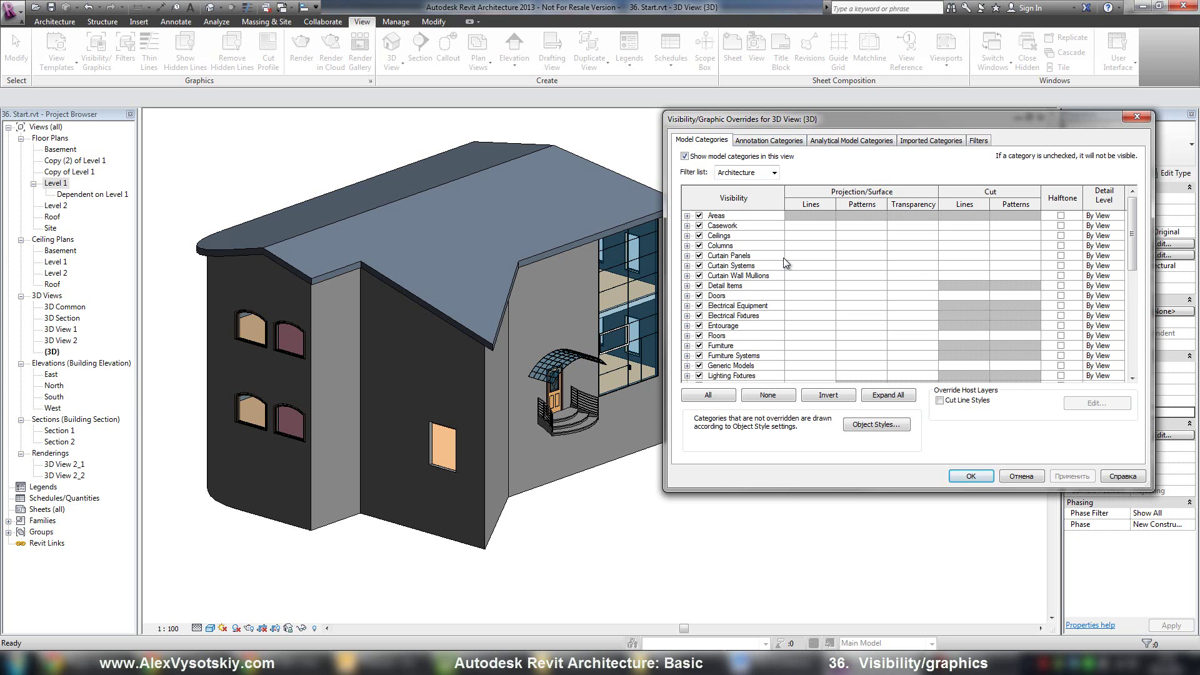
scroll(784, 258, down, 2)
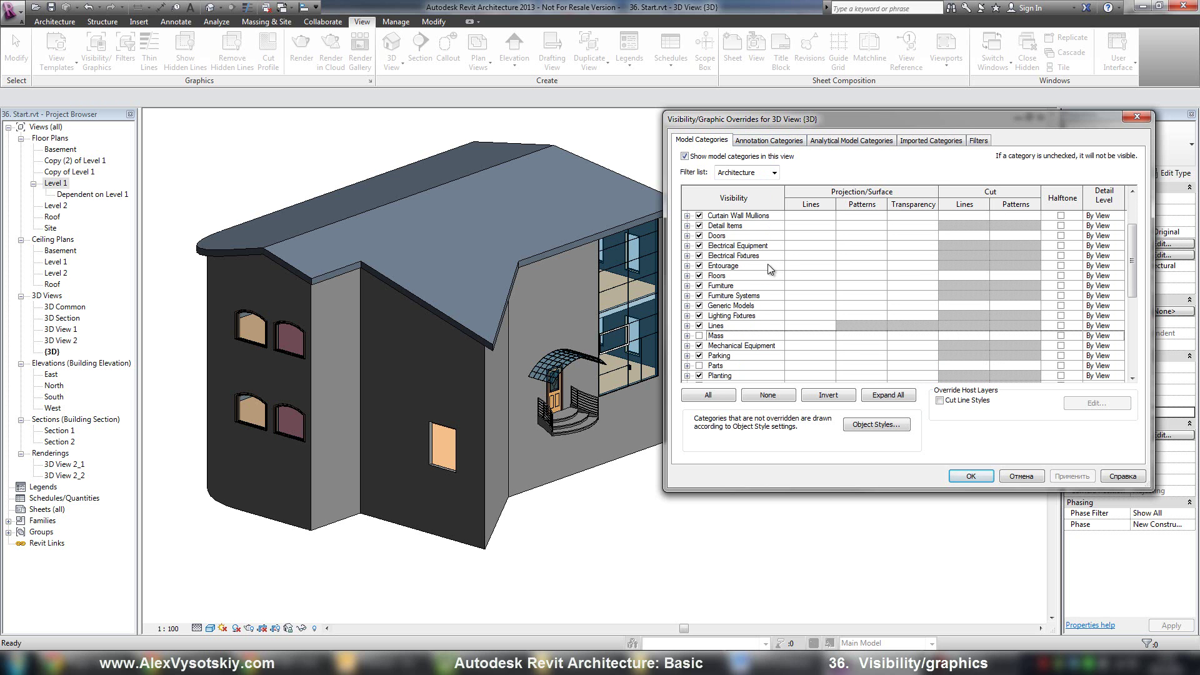
scroll(751, 273, up, 1)
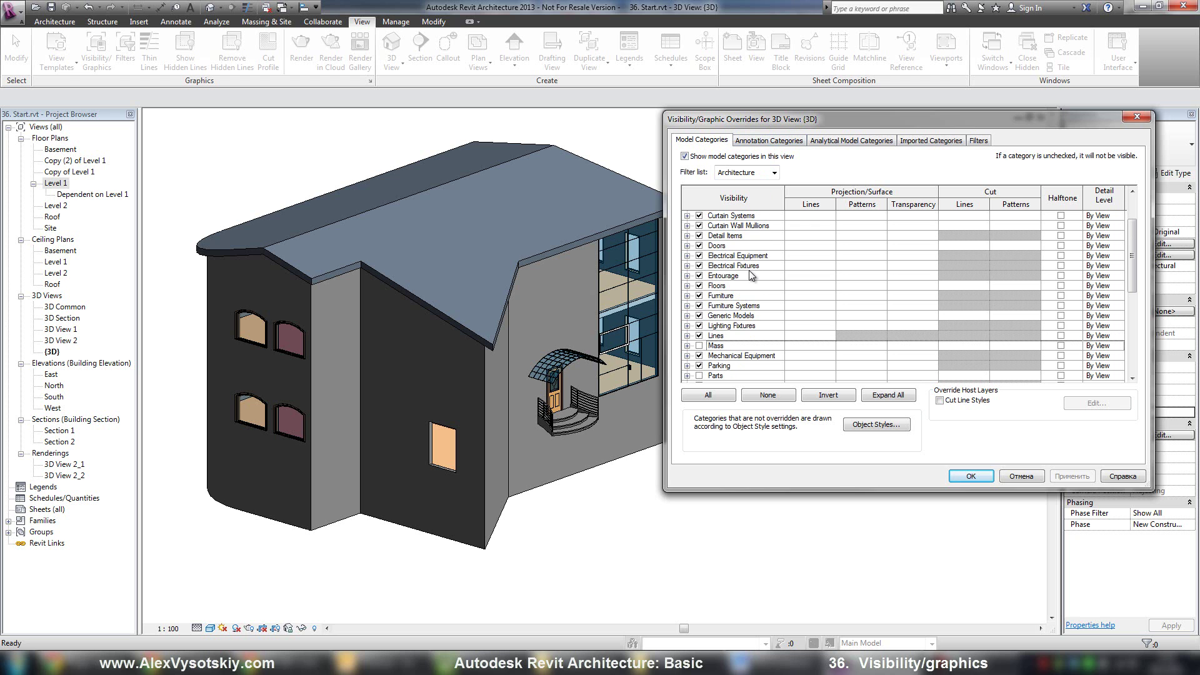
click(698, 246)
click(1070, 478)
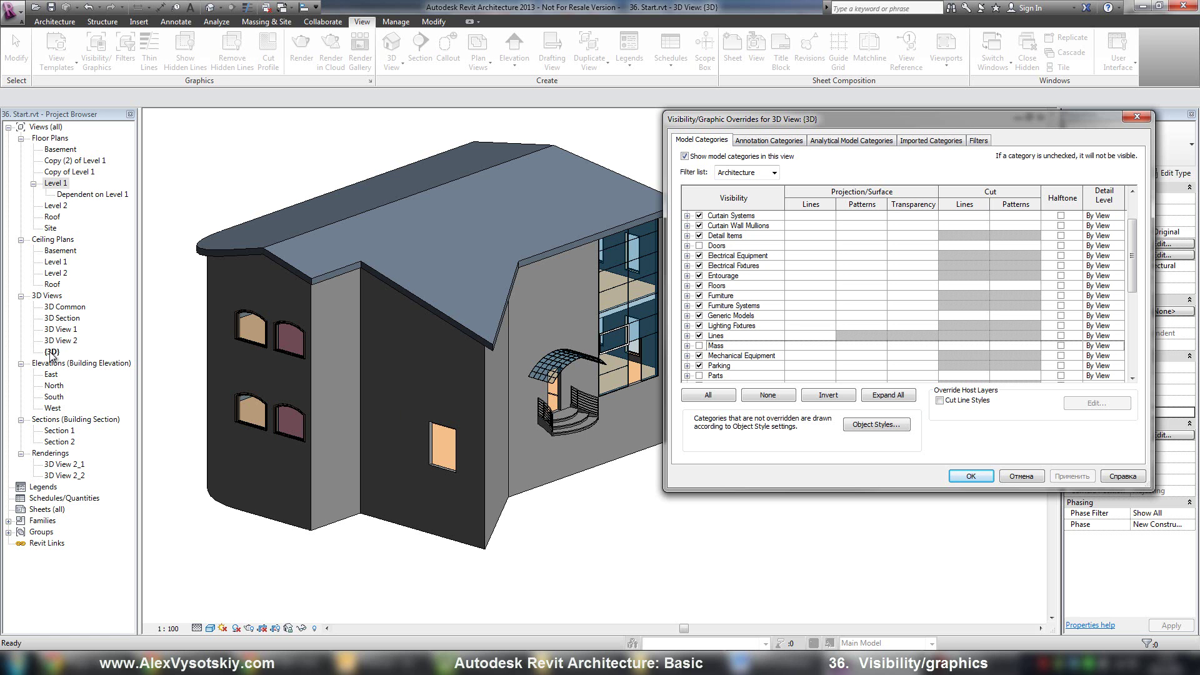
click(975, 476)
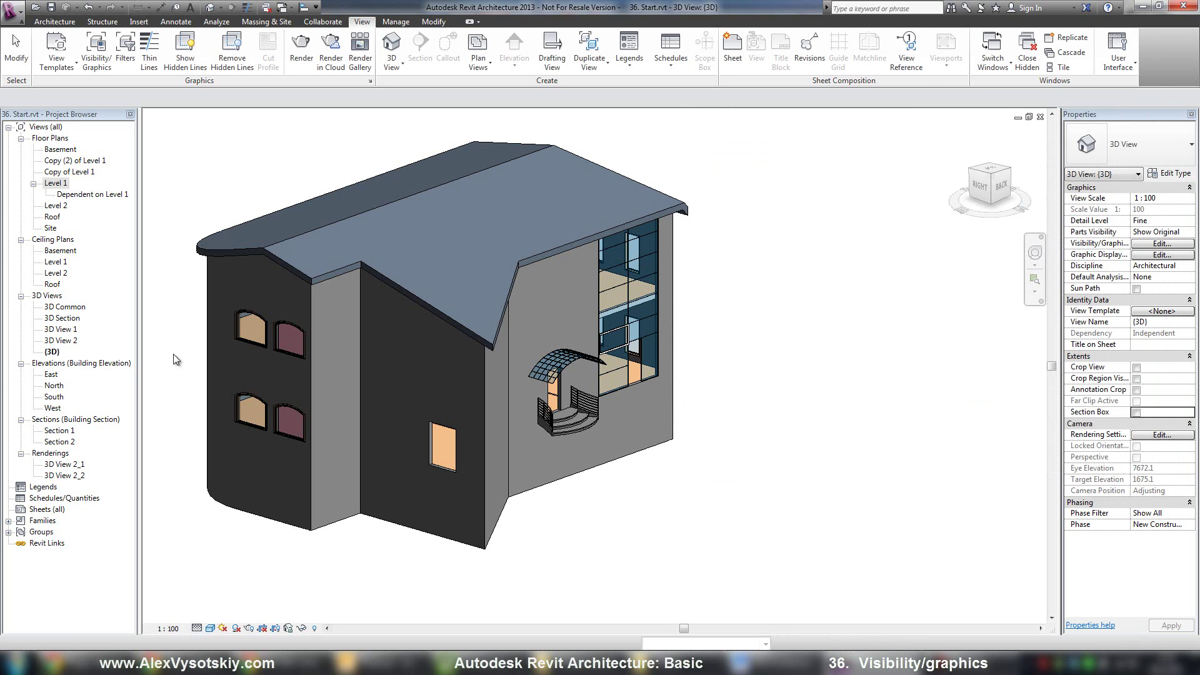
double_click(65, 307)
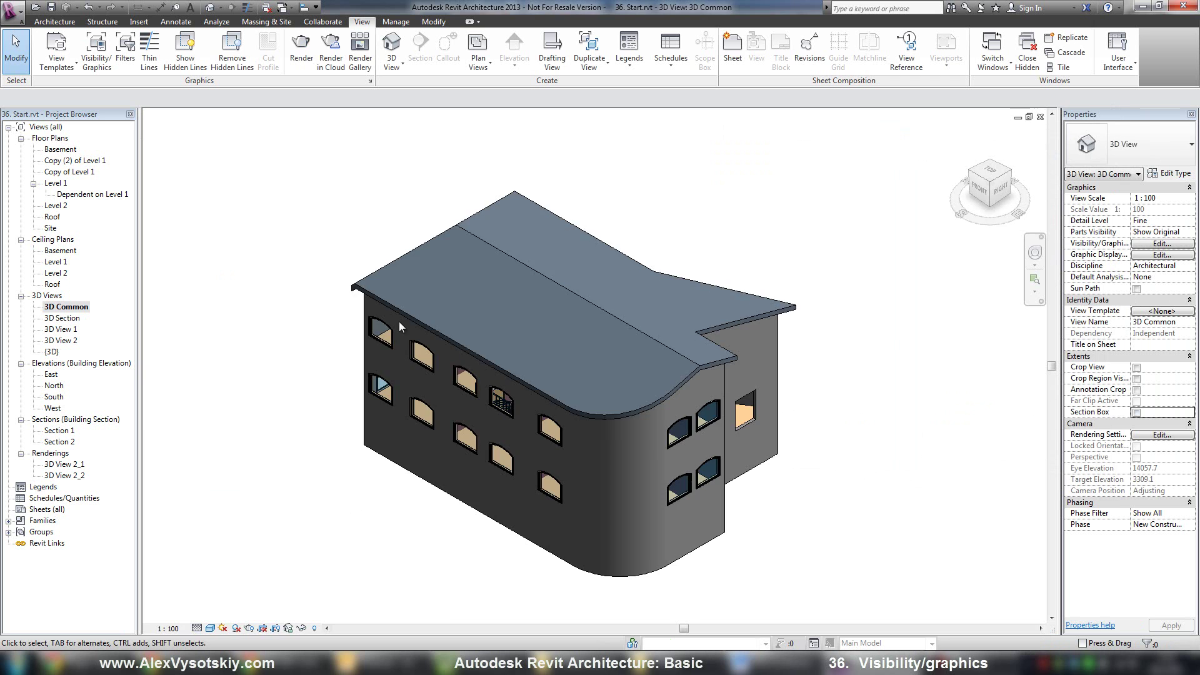
shift+middle_drag(467, 346, 449, 430)
scroll(550, 437, up, 5)
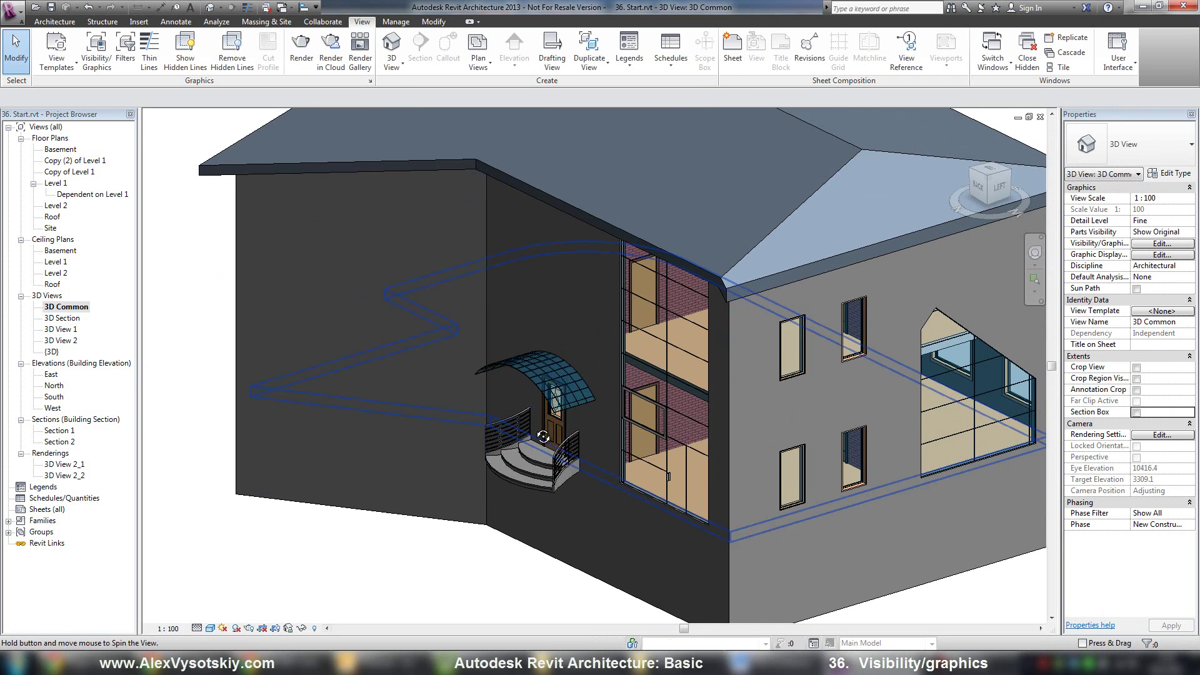
shift+middle_drag(558, 429, 508, 395)
scroll(474, 400, down, 3)
double_click(51, 351)
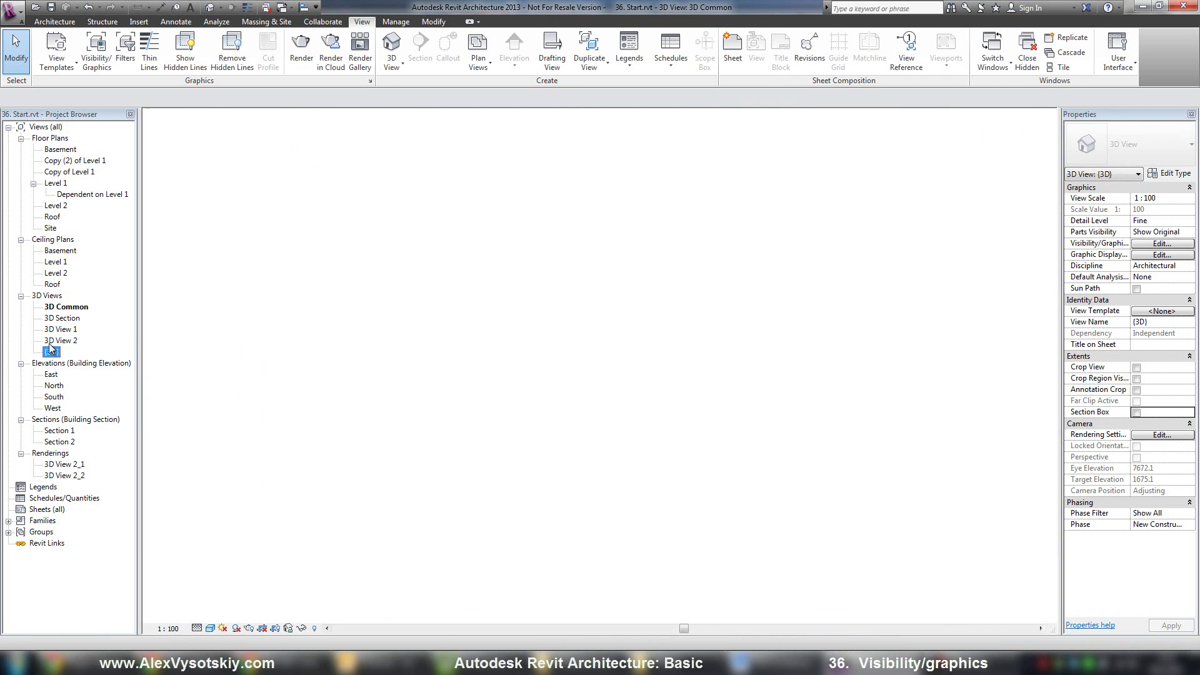
shift+middle_drag(523, 340, 669, 379)
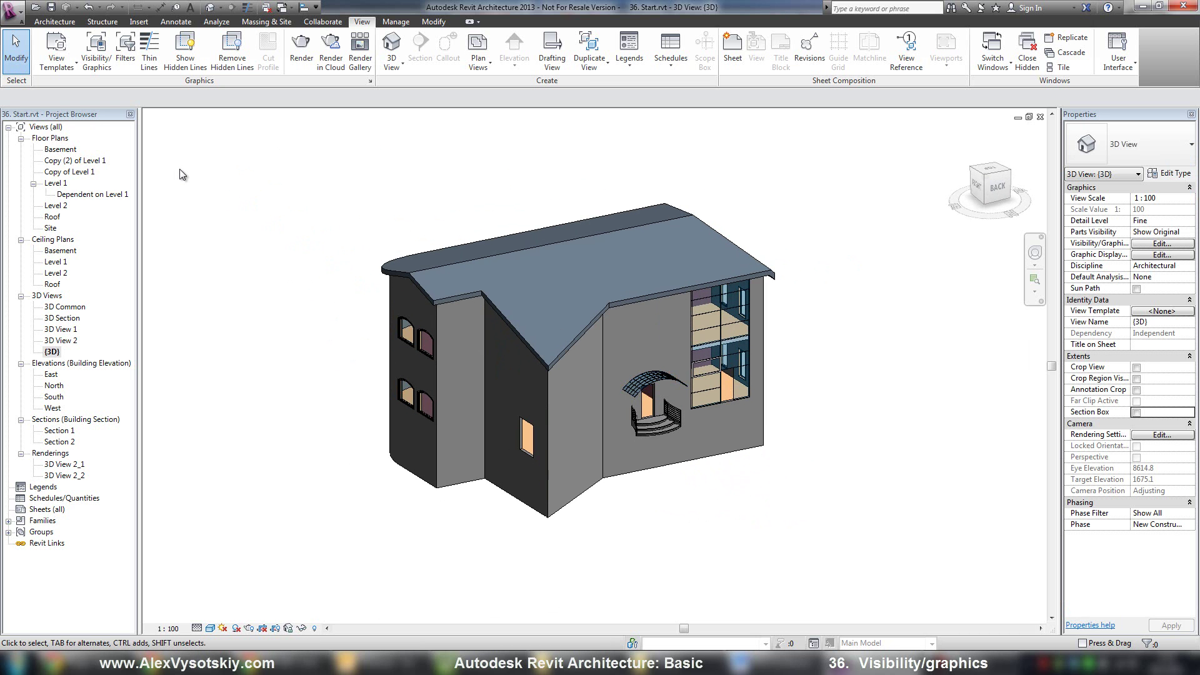
Give the Walls category a 42% transparency override, then orbit to look through the walls
click(107, 68)
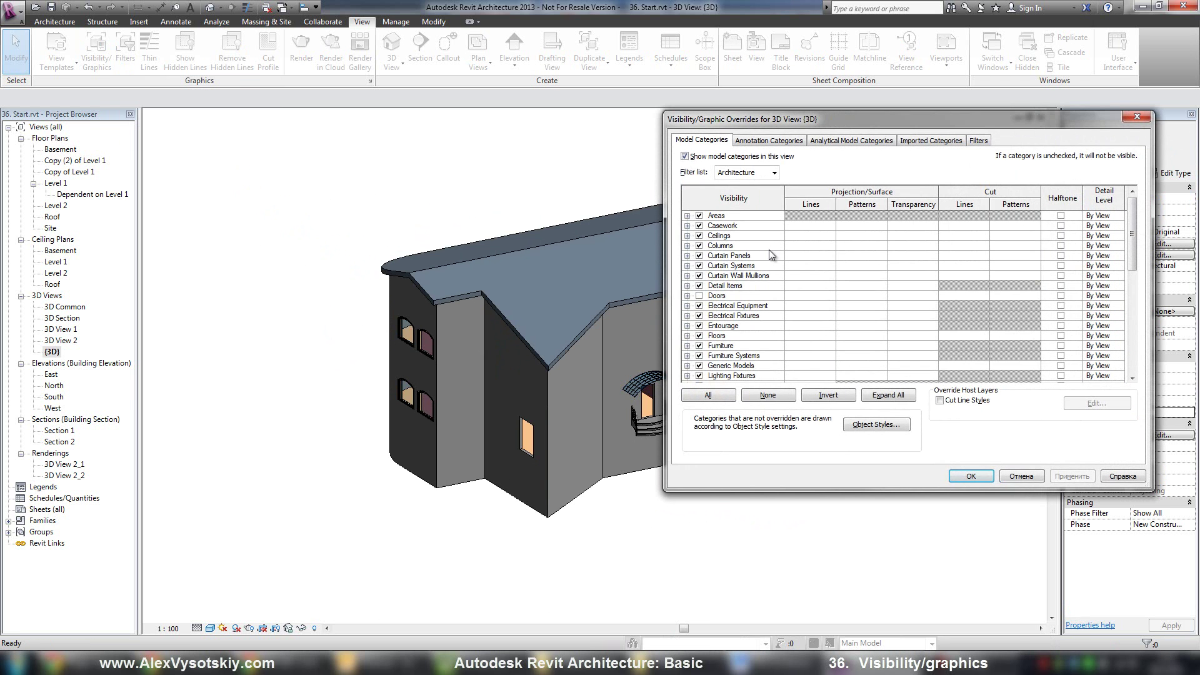
click(757, 237)
scroll(759, 237, down, 4)
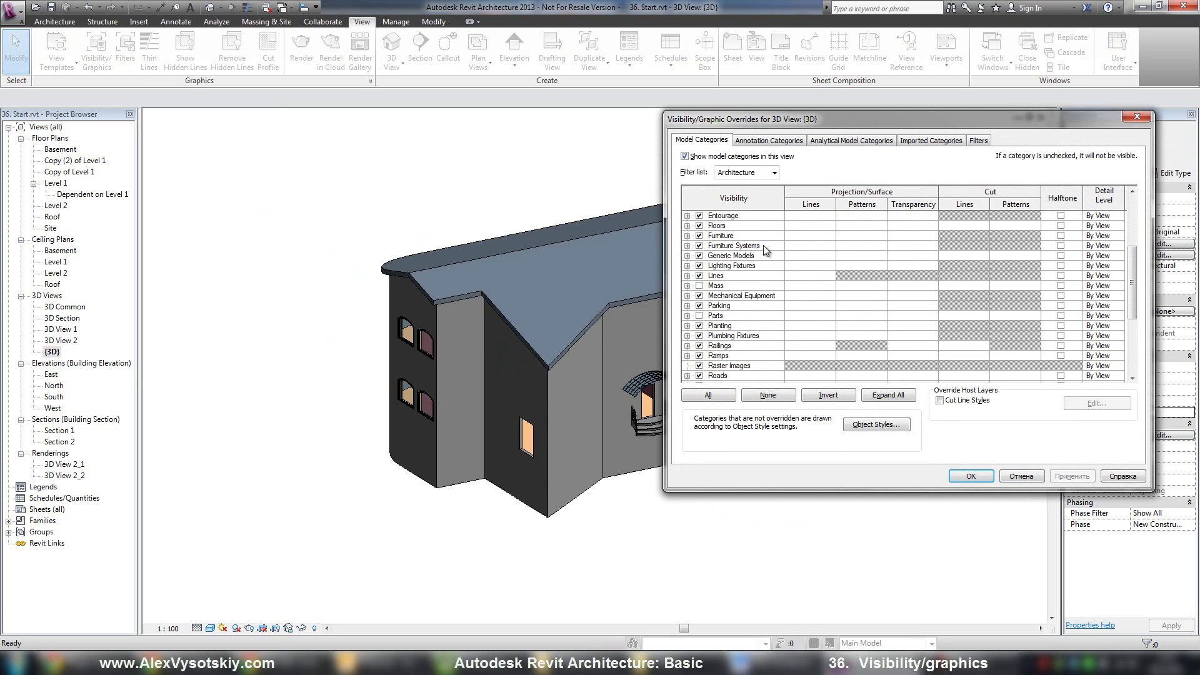
scroll(763, 249, down, 2)
scroll(748, 301, down, 2)
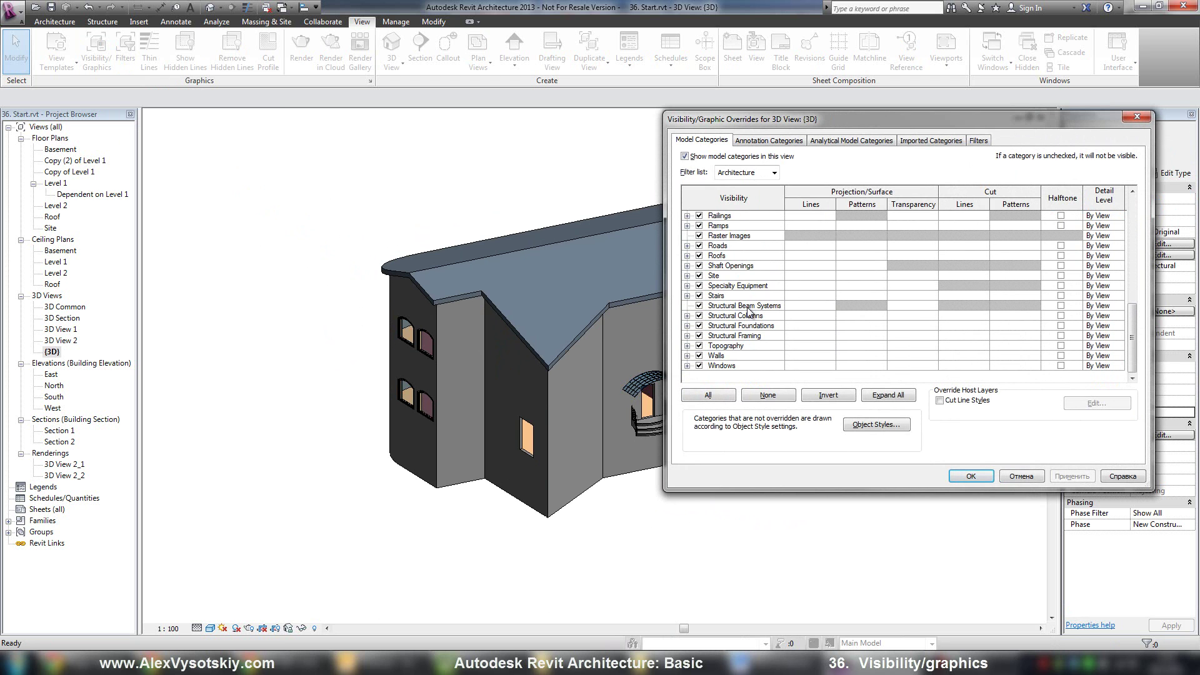
scroll(728, 361, up, 1)
click(728, 363)
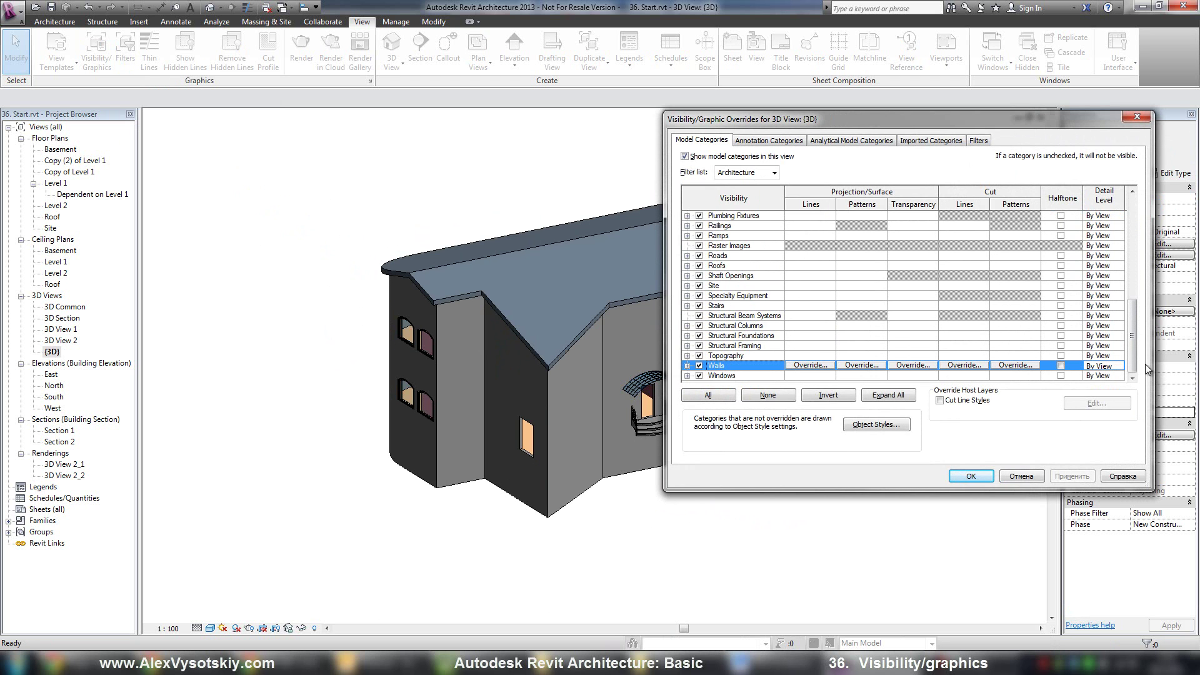
click(910, 365)
drag(874, 302, 915, 306)
click(925, 321)
click(971, 476)
shift+middle_drag(850, 455, 312, 391)
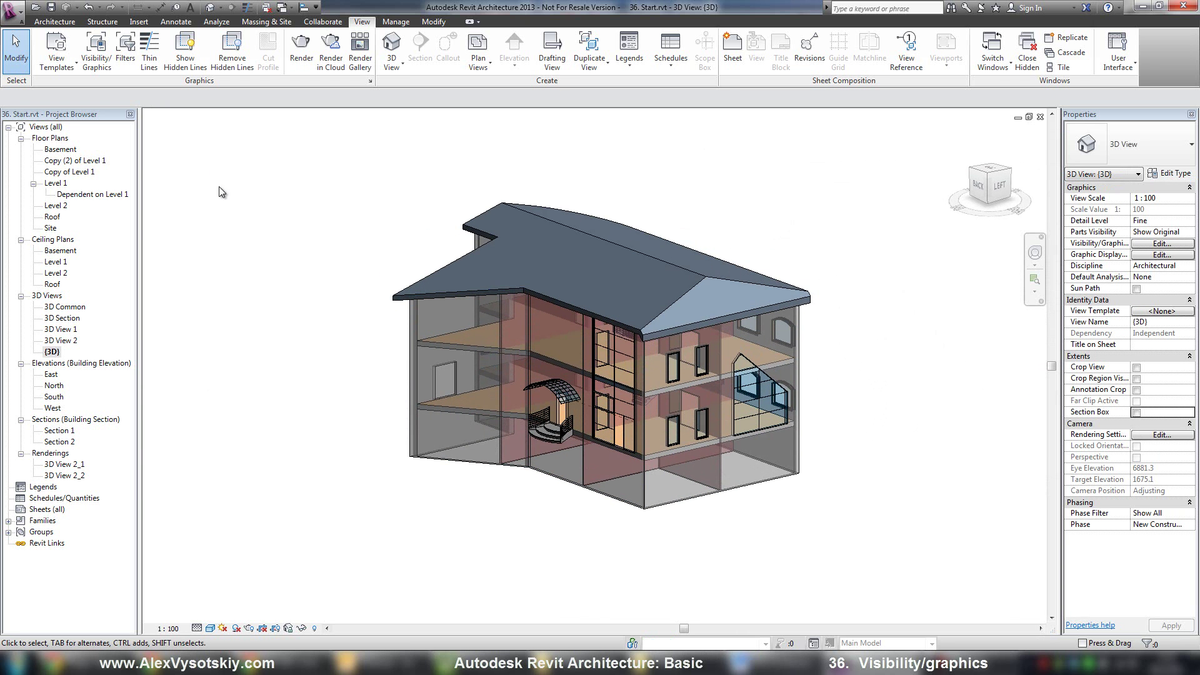
Duplicate the Level 1 floor plan with detailing
shift+middle_drag(379, 303, 407, 329)
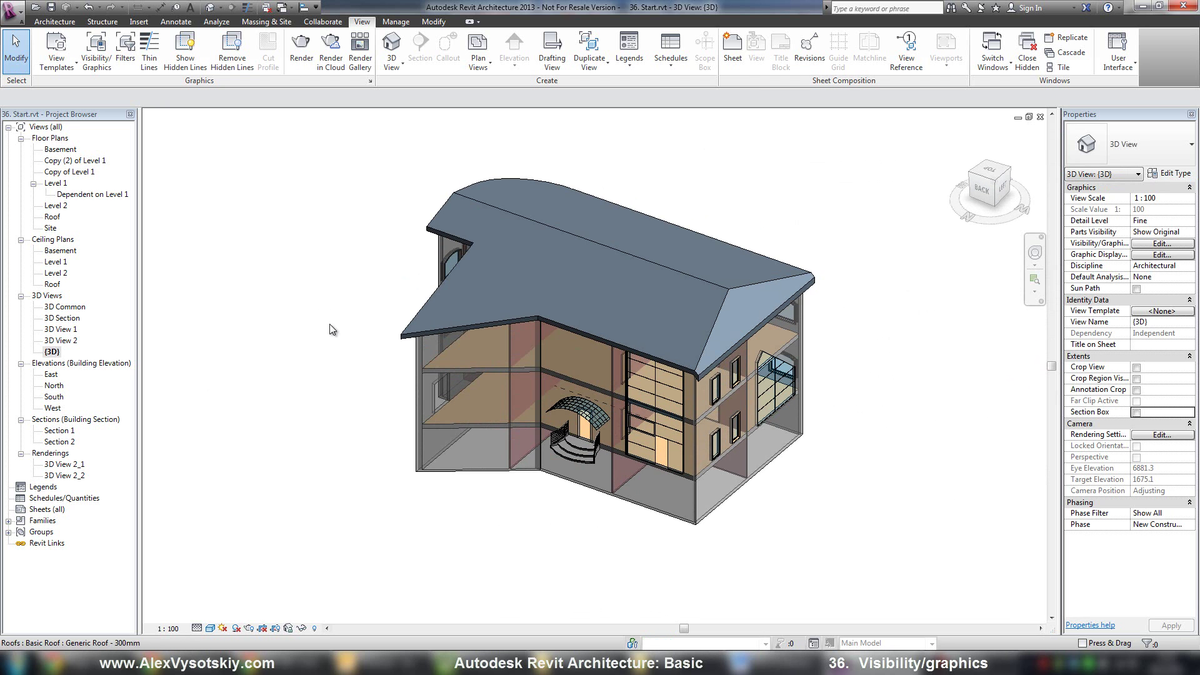
double_click(59, 185)
right_click(60, 186)
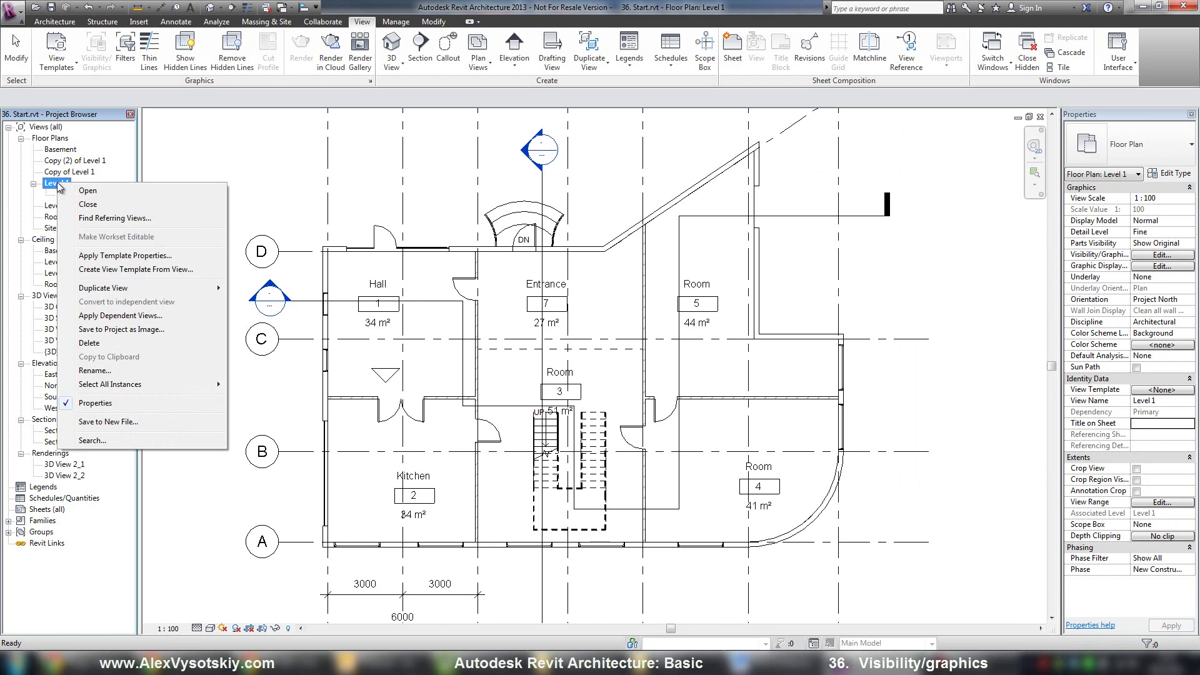
mouse_move(206, 288)
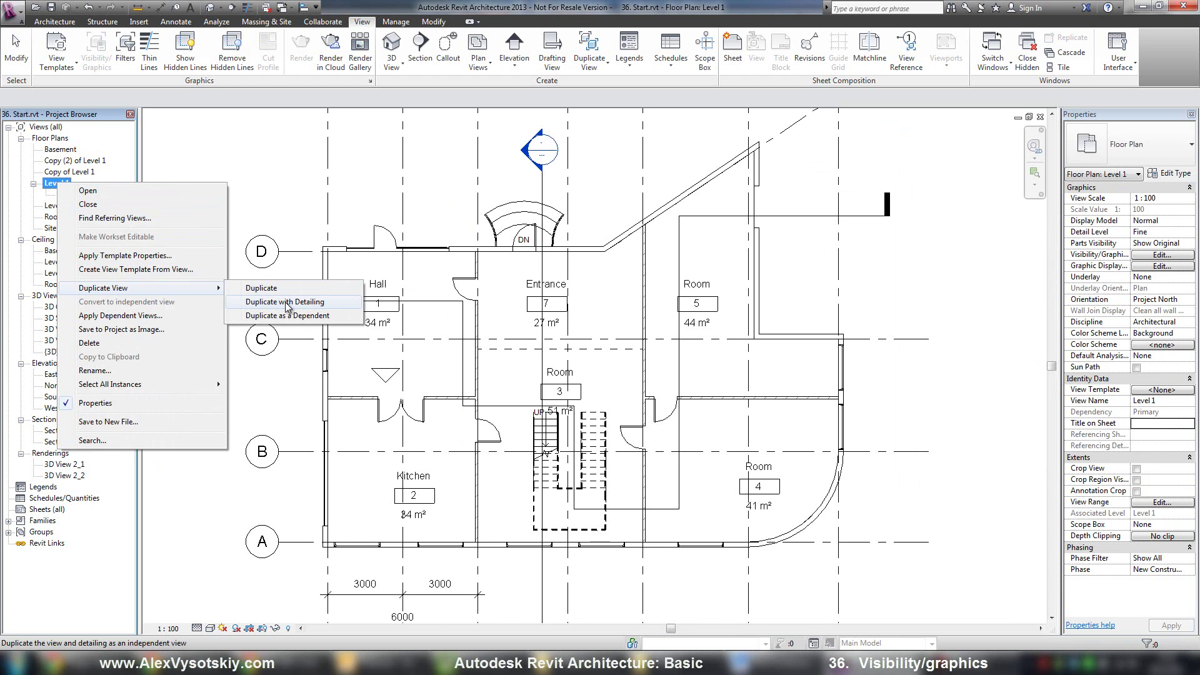
click(285, 302)
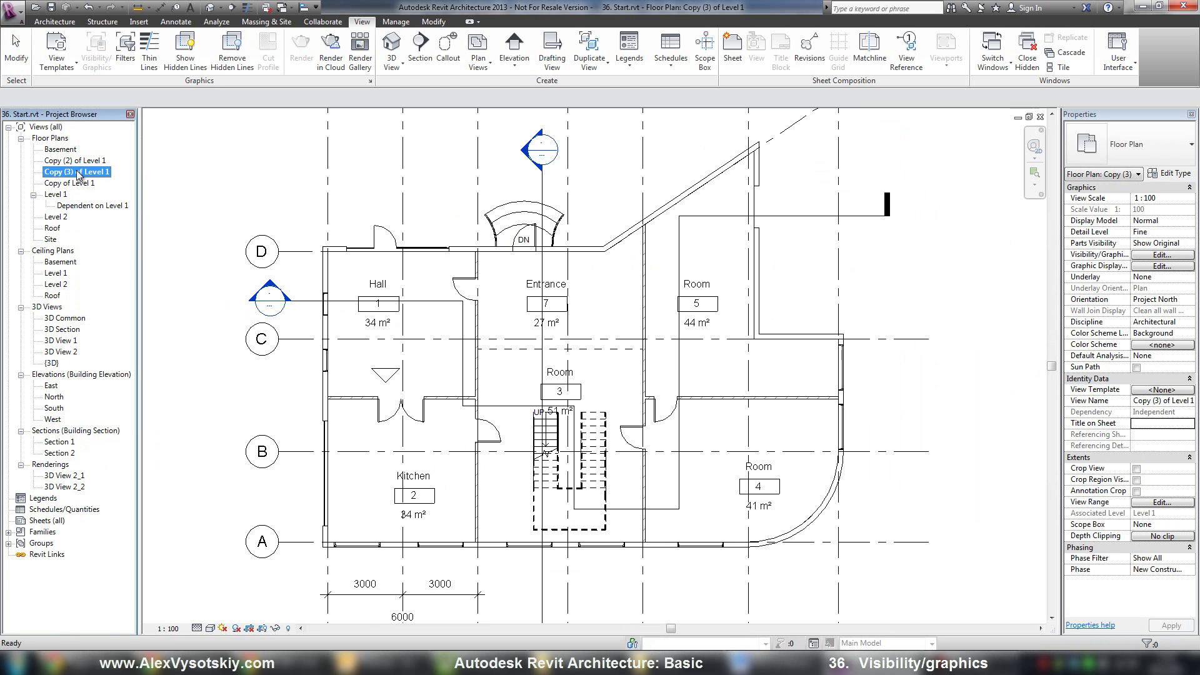
Rename the copied view to 'Level 1 VG'
click(79, 175)
right_click(78, 173)
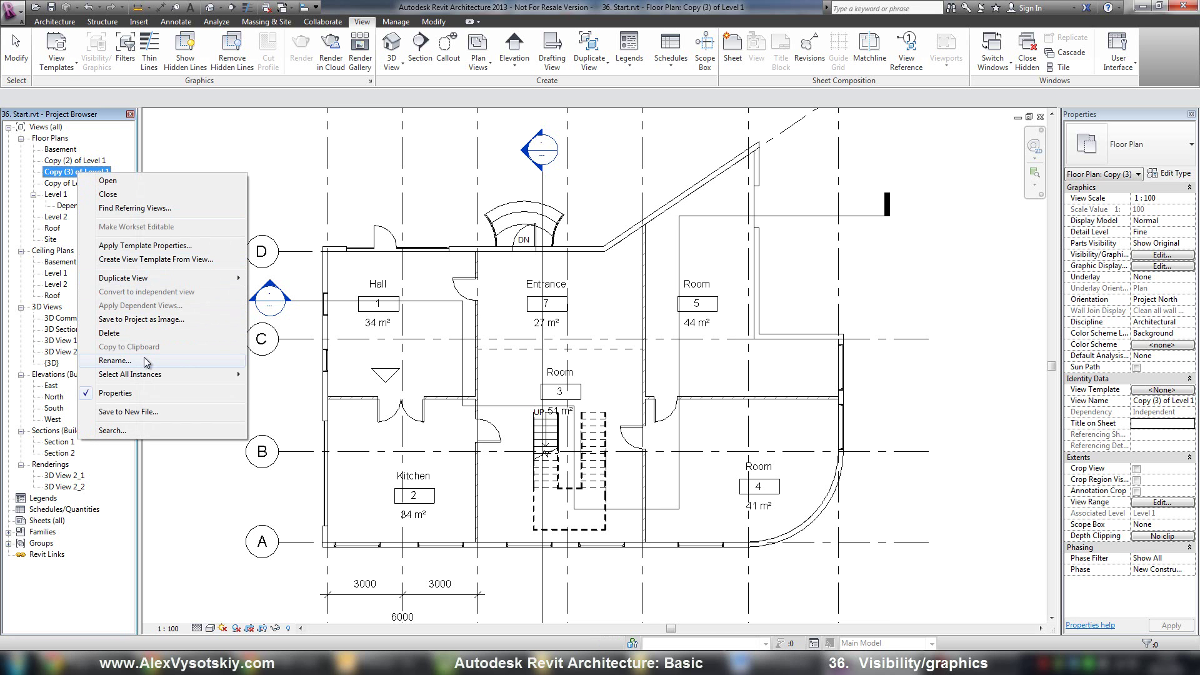
click(115, 361)
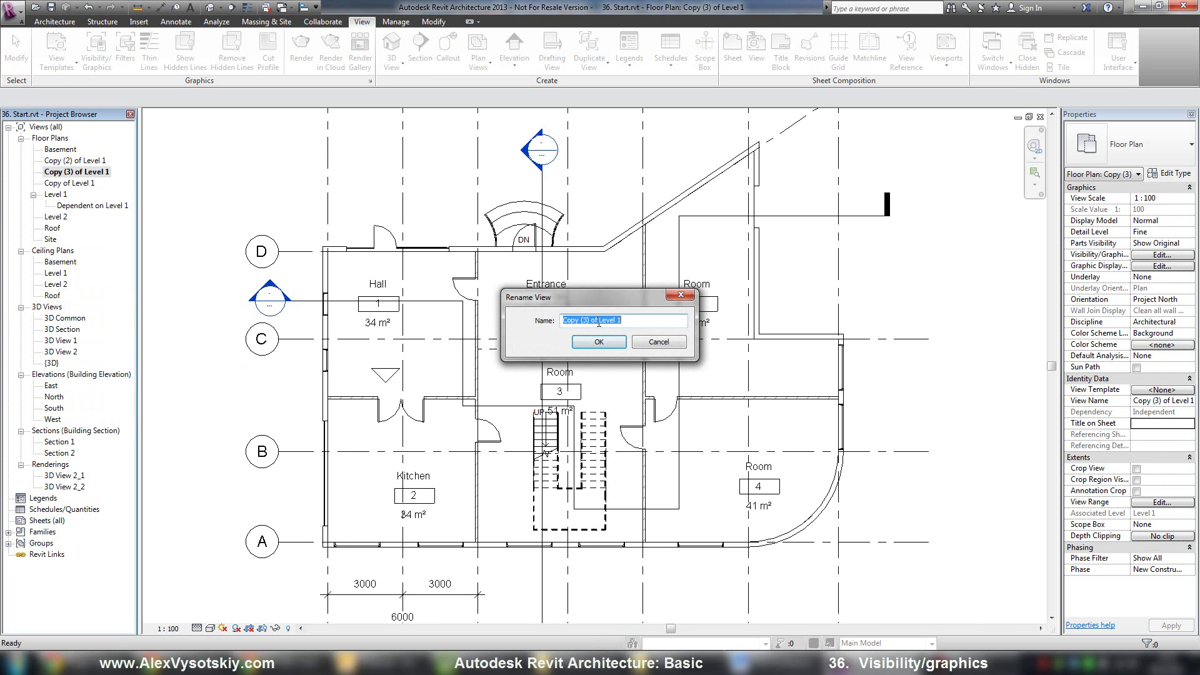
drag(599, 322, 459, 318)
key(BackSpace)
text(VG)
key(Return)
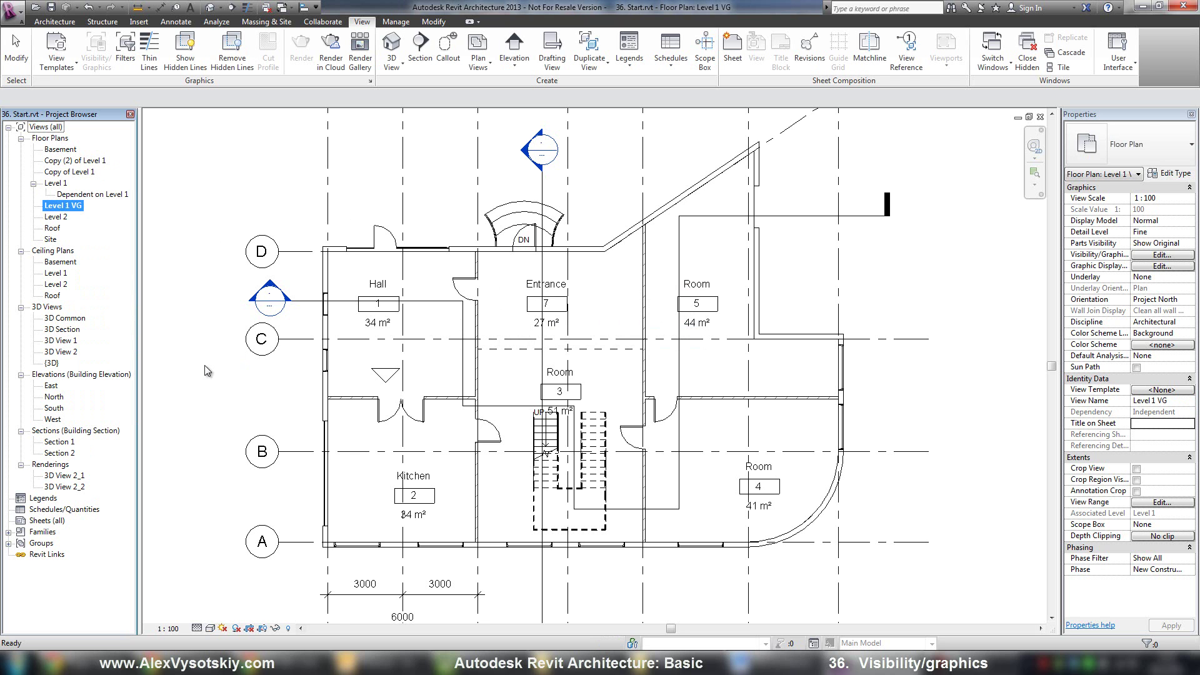
Set the plan's visual style to Shaded and adjust the view
click(213, 628)
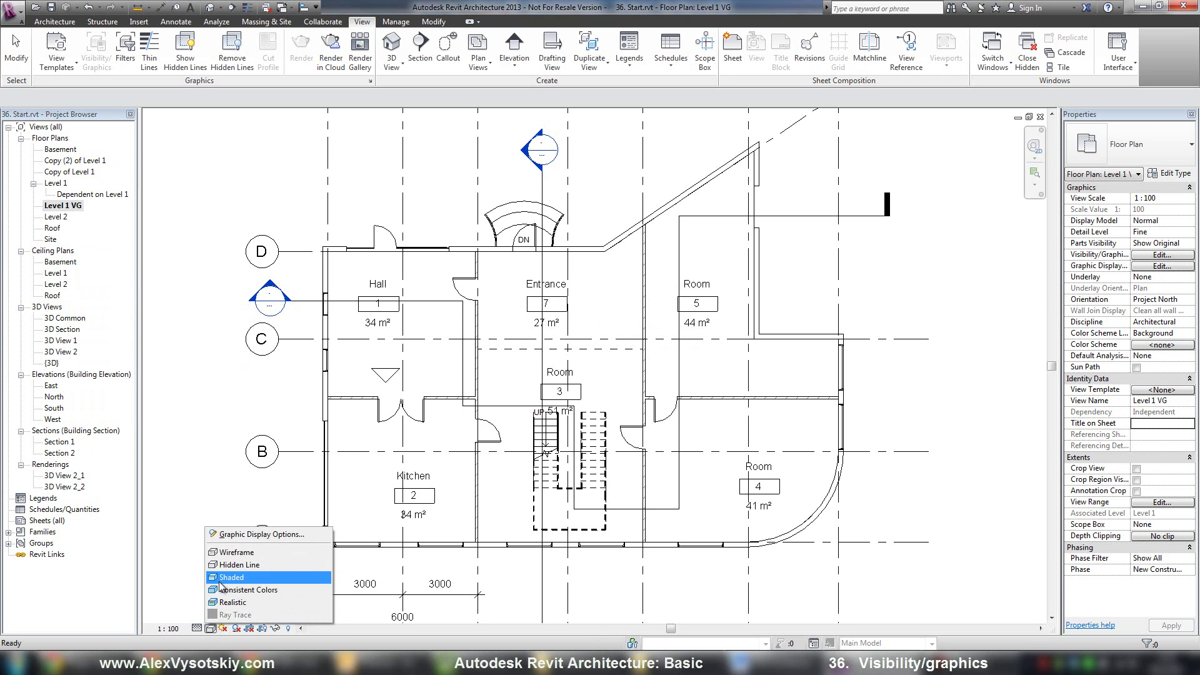
click(219, 577)
scroll(378, 323, up, 2)
middle_drag(312, 396, 249, 257)
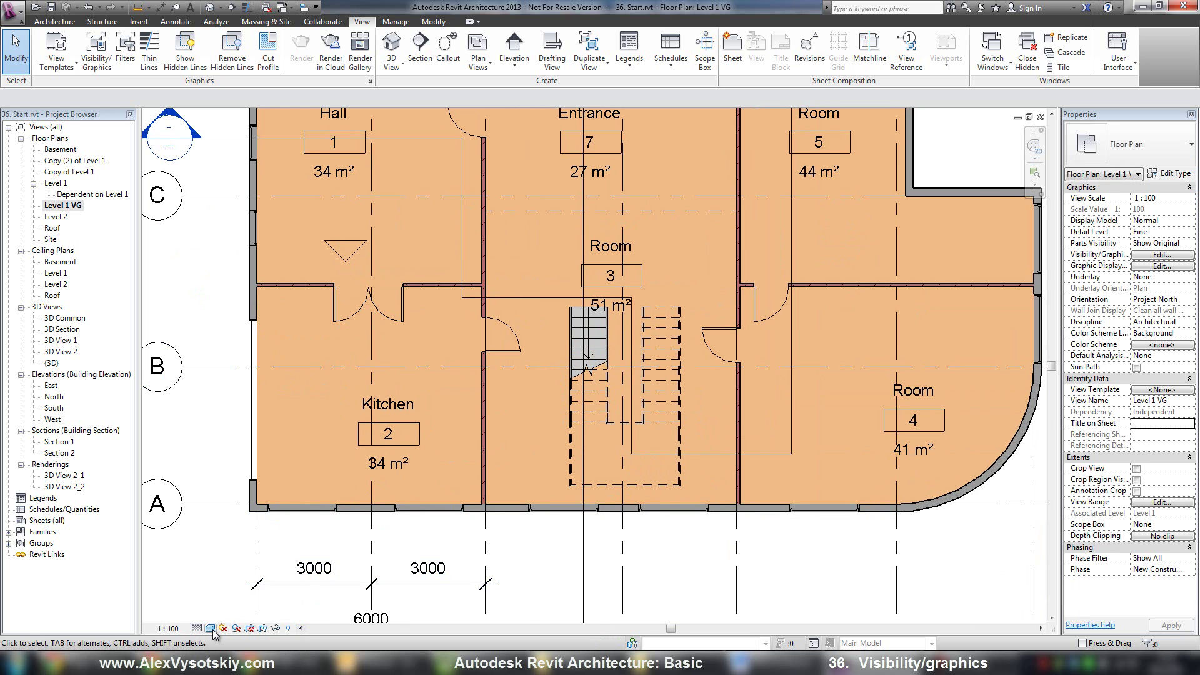
Change the Kitchen's bottom exterior wall to Exterior - Brick on Mtl. Stud
scroll(365, 504, up, 3)
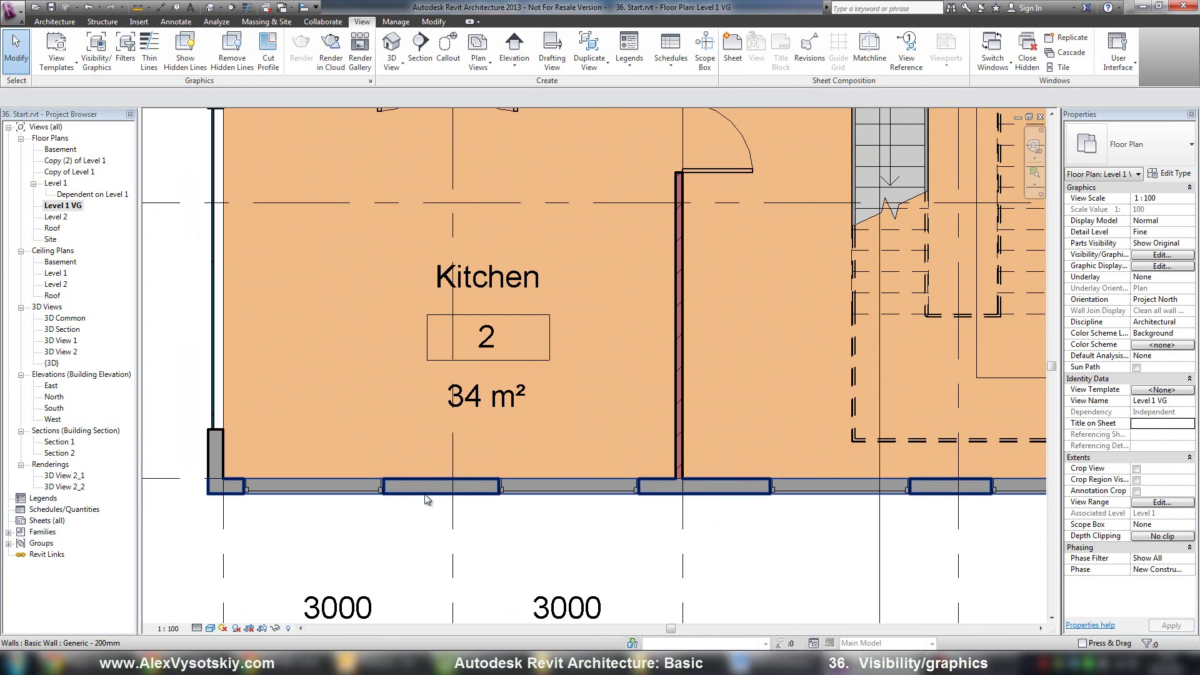
click(562, 486)
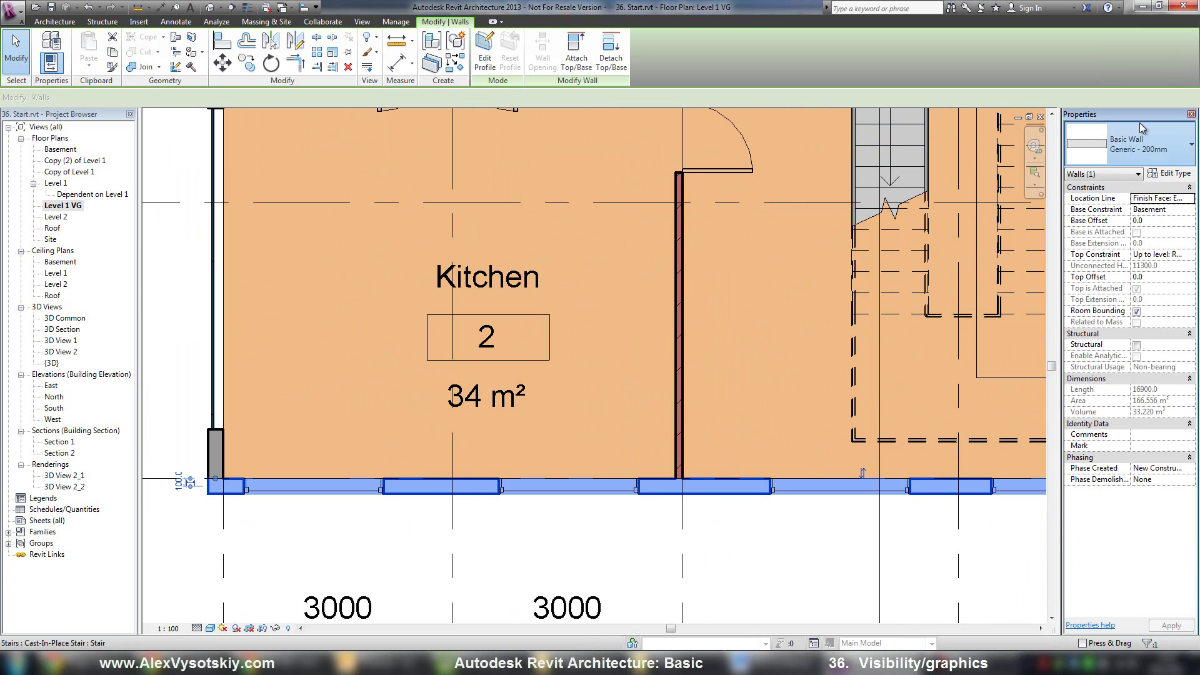
click(1139, 125)
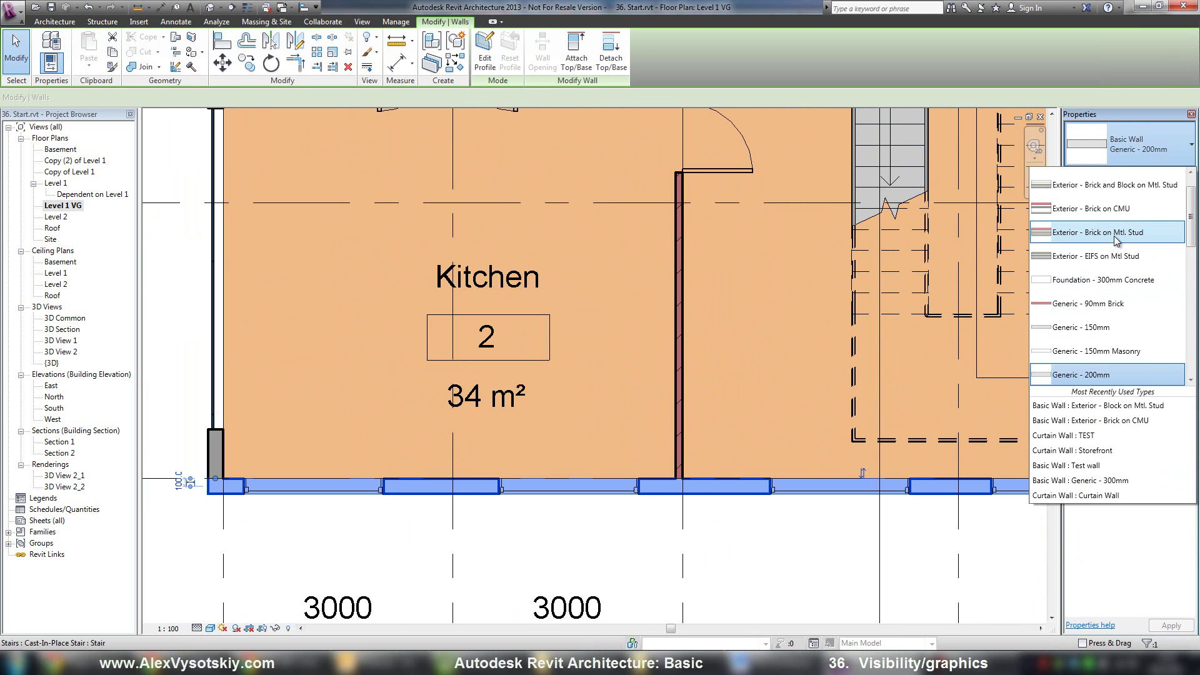
click(362, 388)
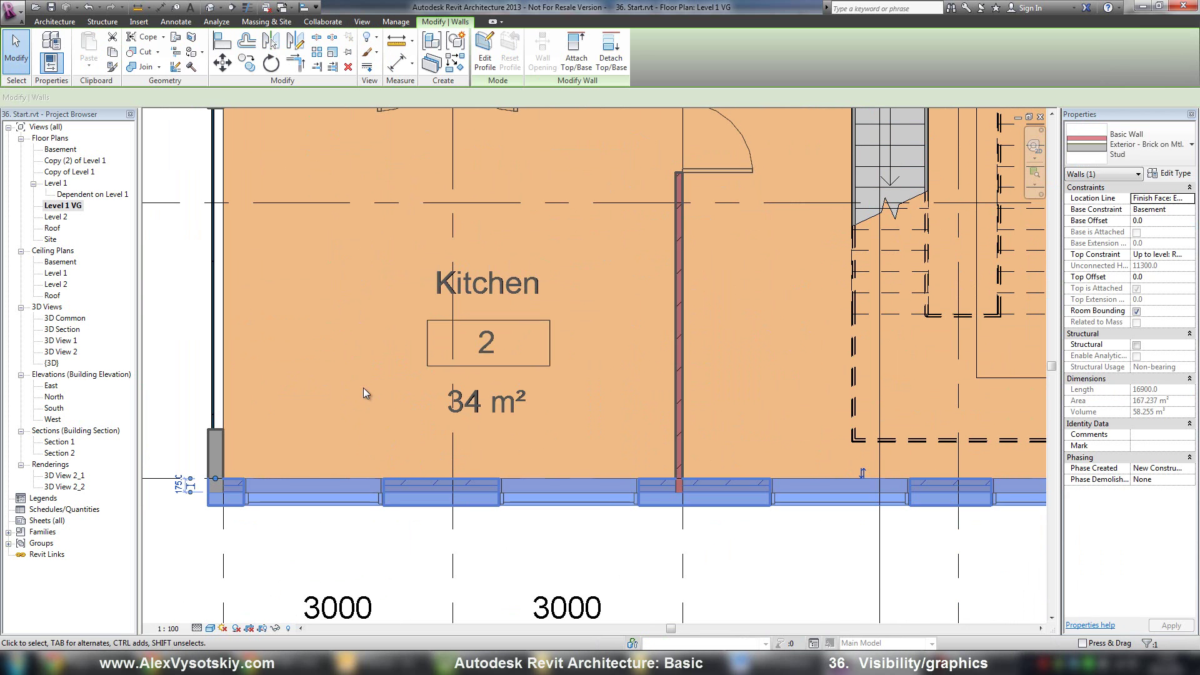
click(363, 388)
Flip that wall inward so the Kitchen shrinks to 32 m²
click(405, 489)
key(space)
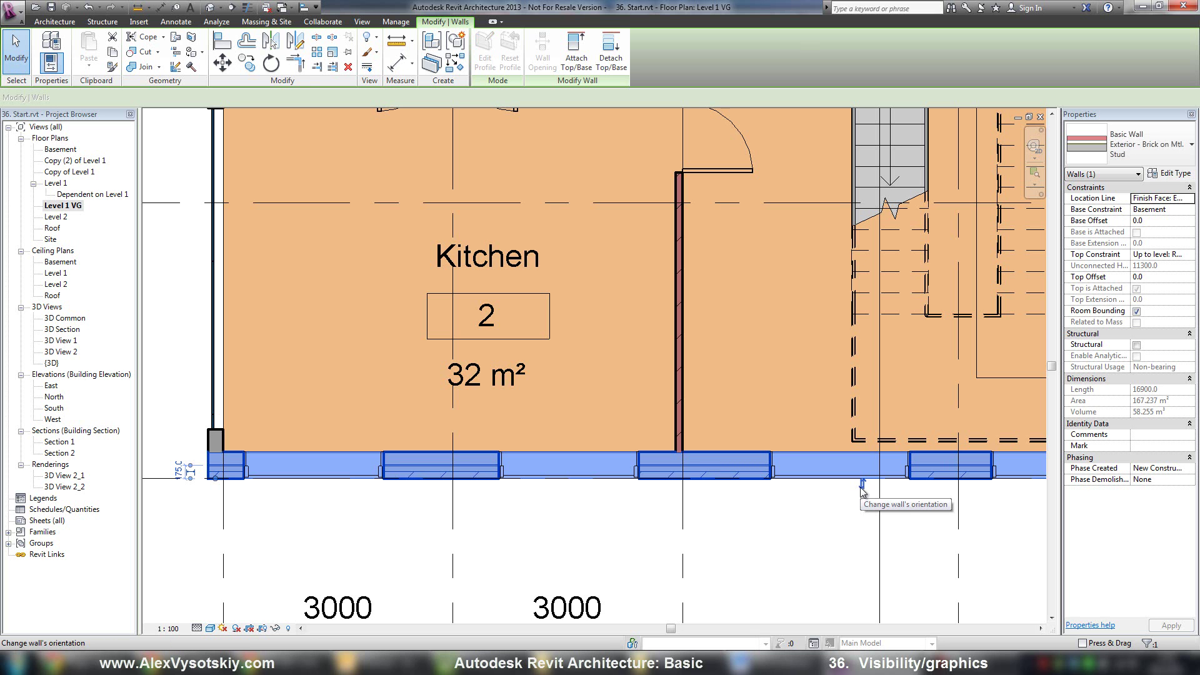
click(327, 330)
middle_drag(327, 330, 396, 348)
Open Visibility/Graphic Overrides for Level 1 VG and hide the Windows category
scroll(397, 363, down, 2)
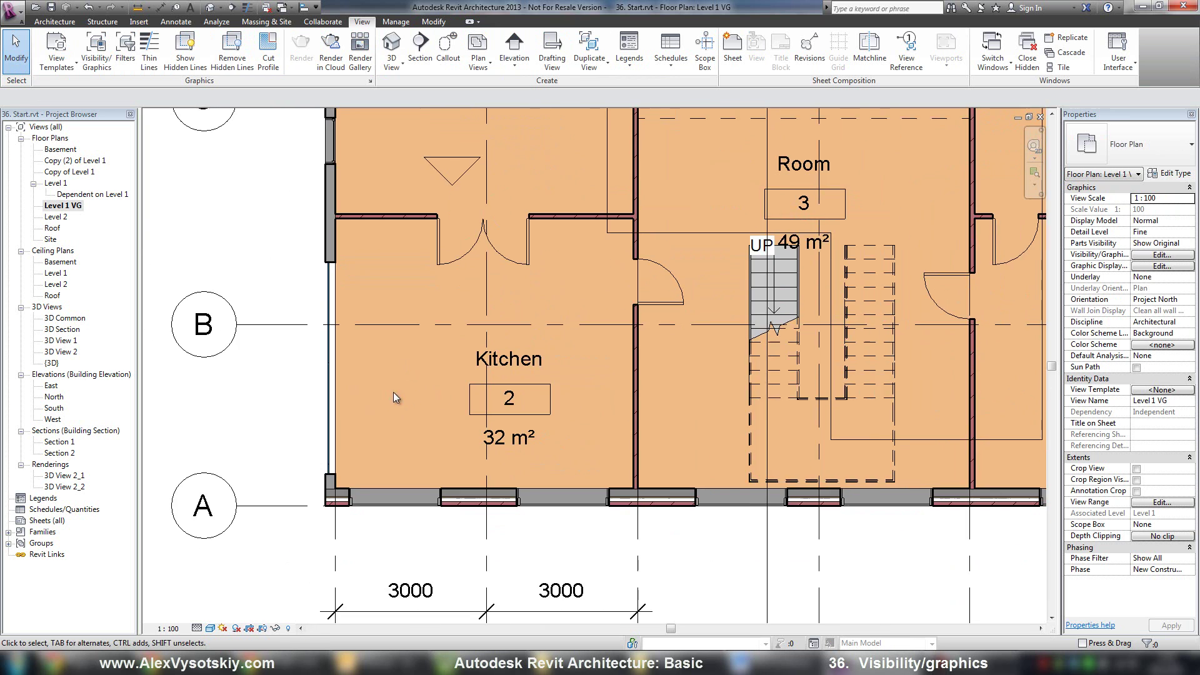
scroll(395, 394, down, 3)
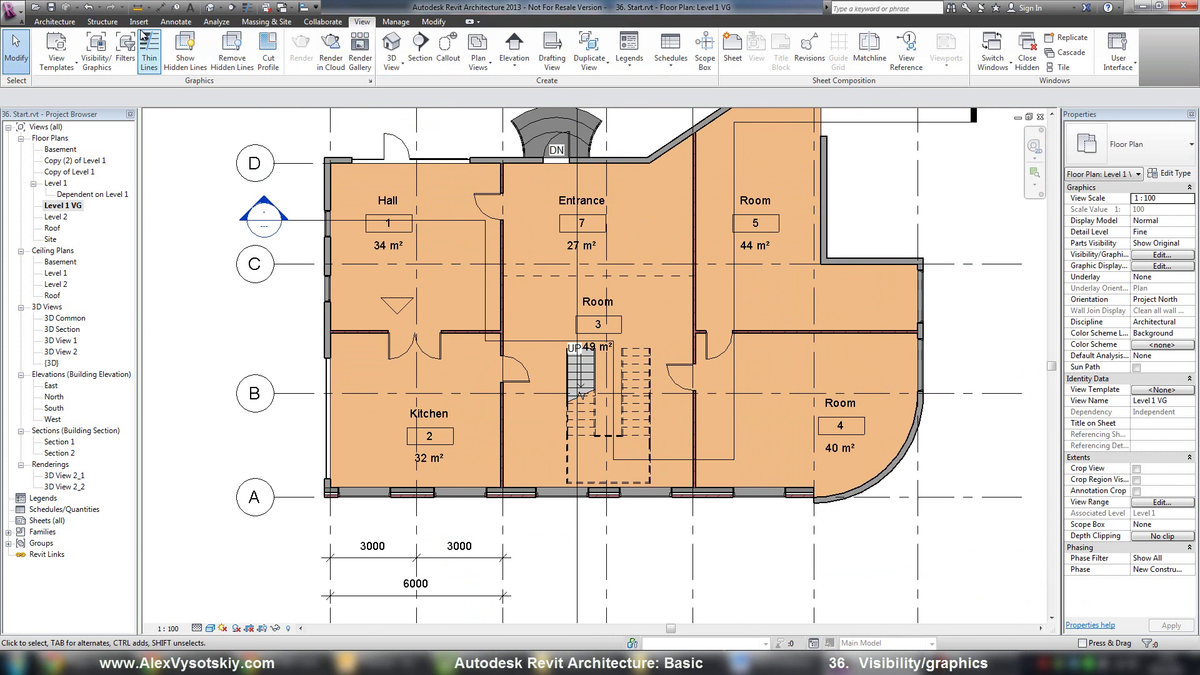
click(96, 50)
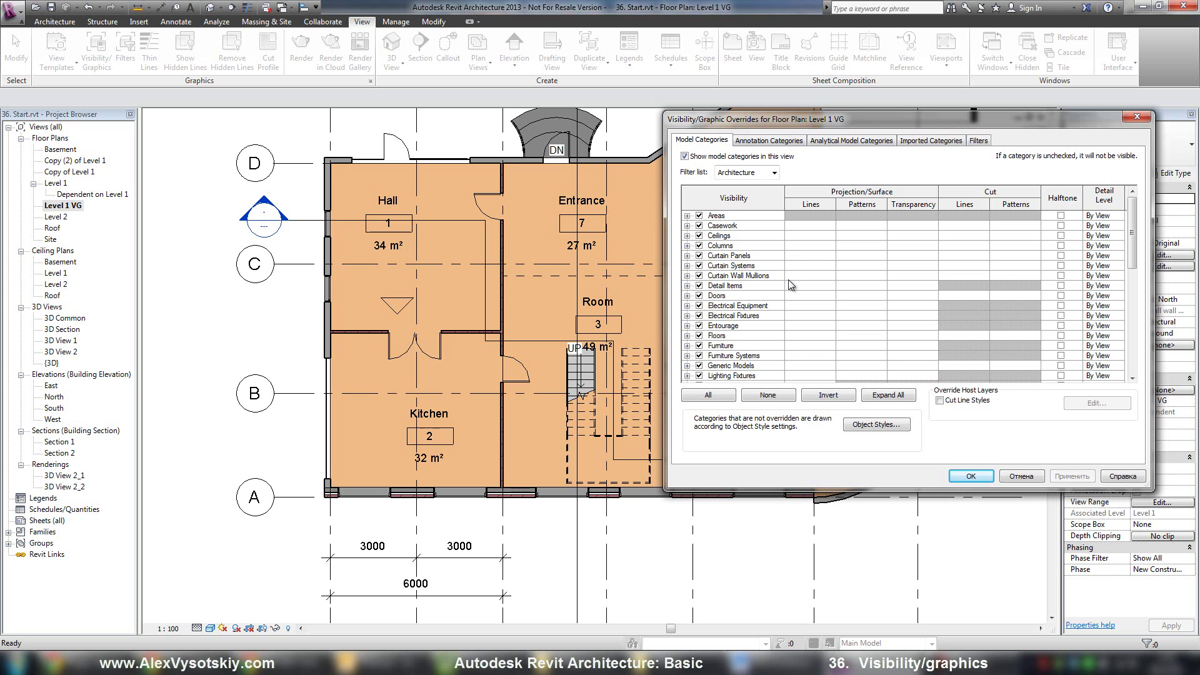
scroll(747, 340, down, 7)
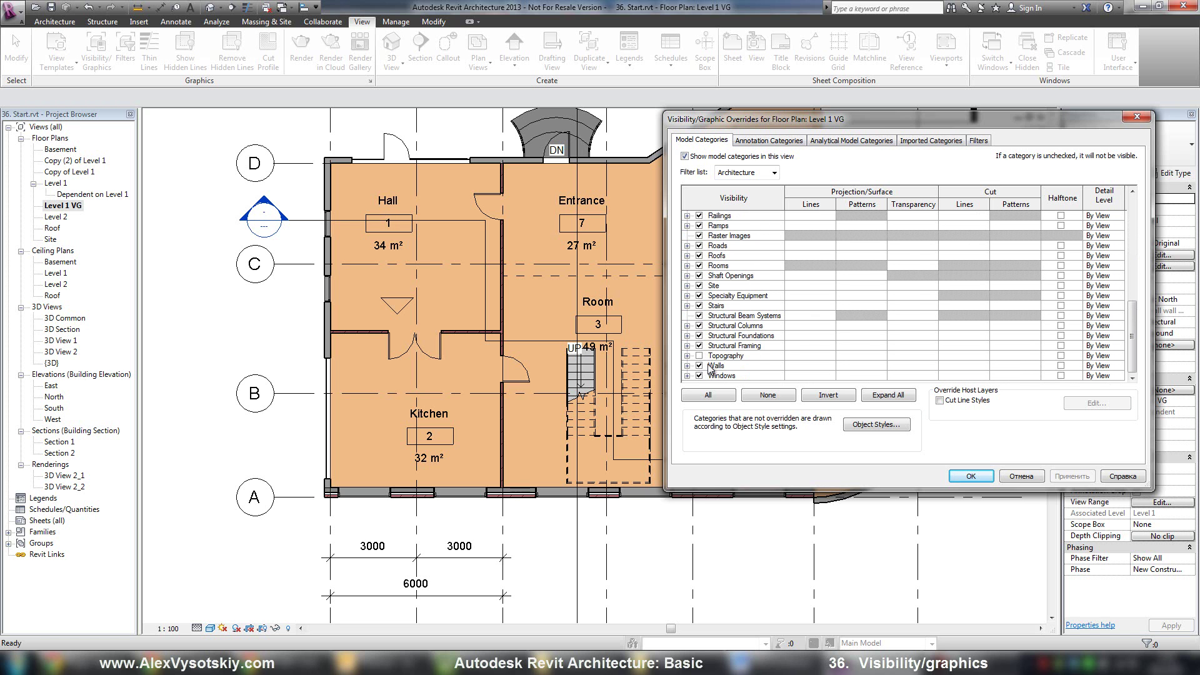
click(699, 376)
click(1065, 479)
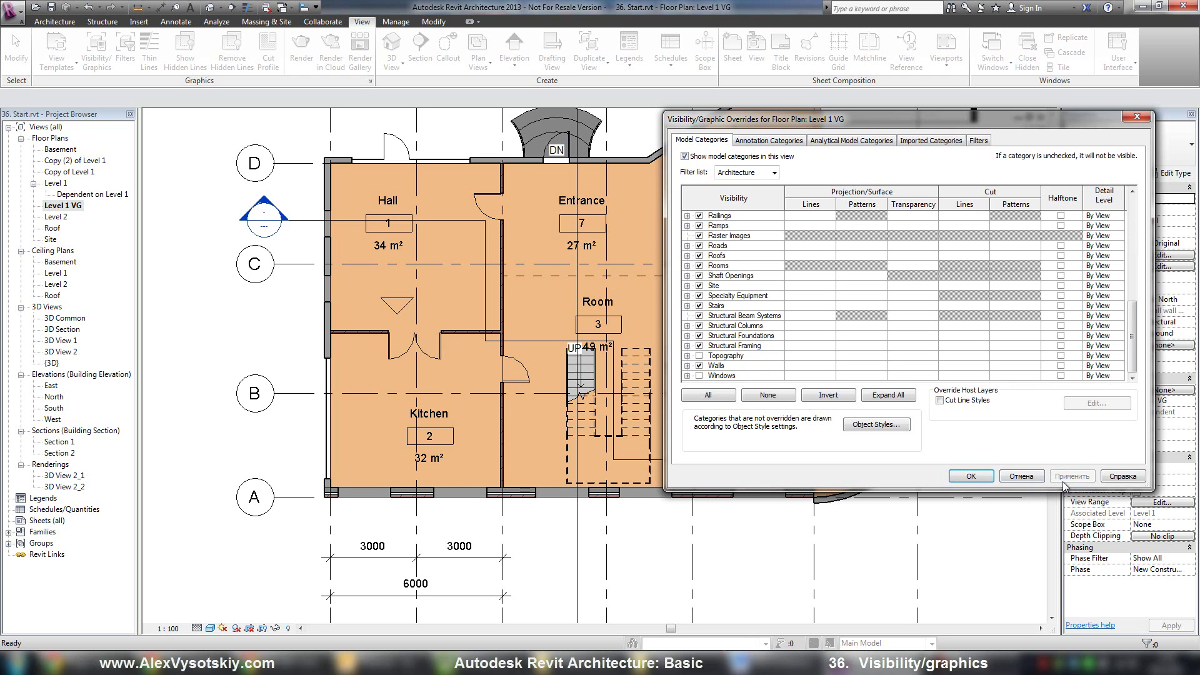
Expand the Rooms category and switch on its Reference subcategory
click(746, 287)
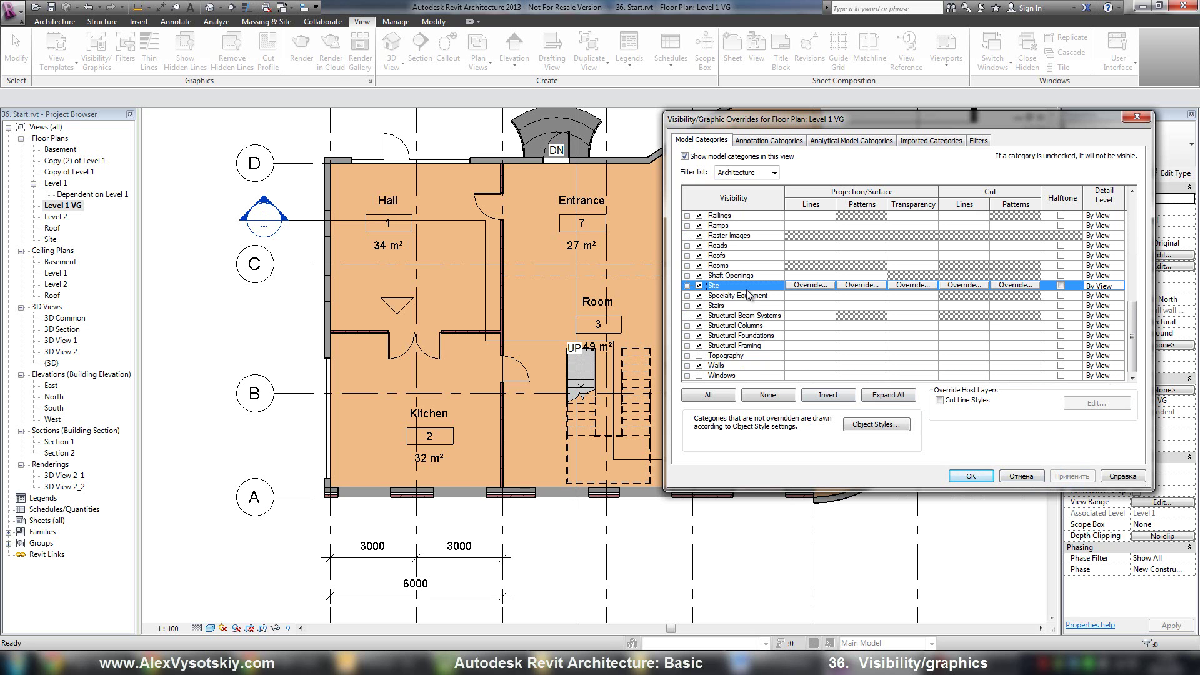
scroll(748, 294, up, 4)
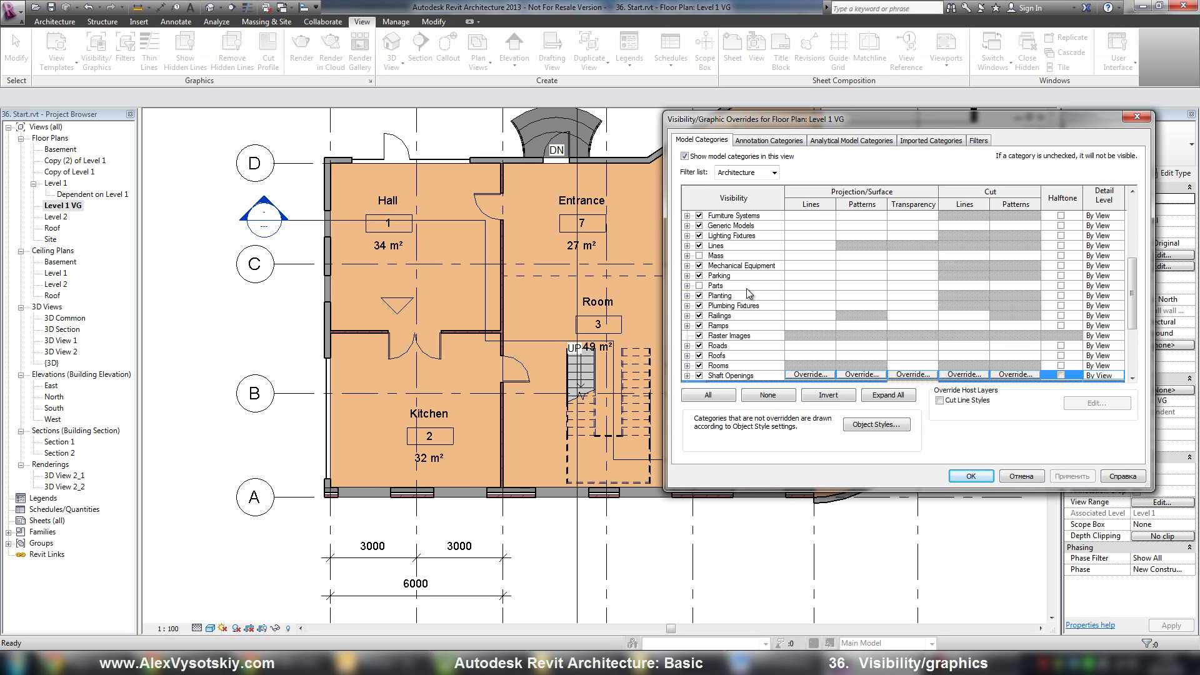
scroll(748, 294, up, 2)
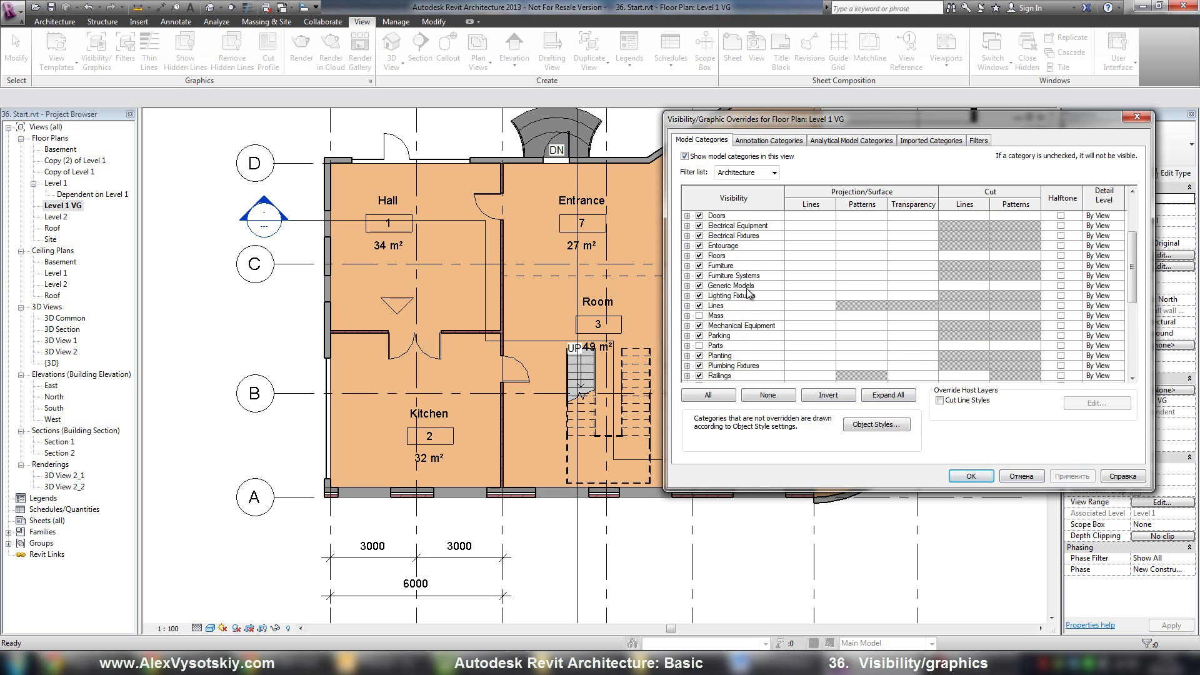
click(692, 255)
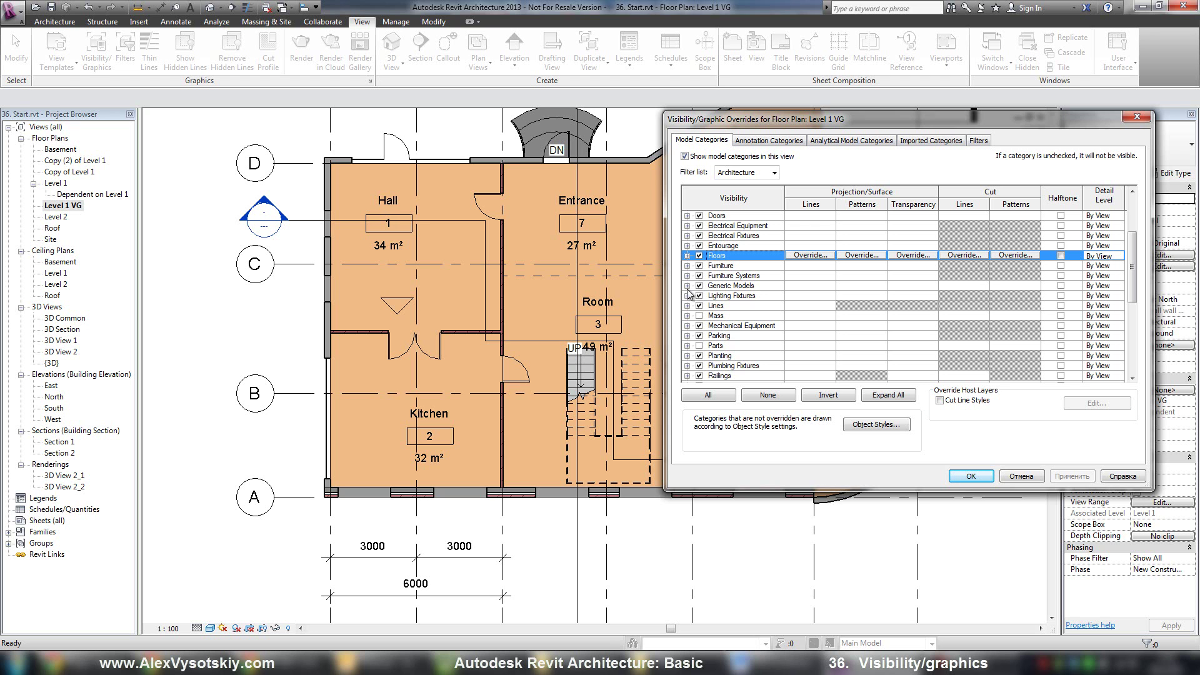
scroll(695, 372, down, 2)
click(688, 375)
scroll(688, 366, down, 2)
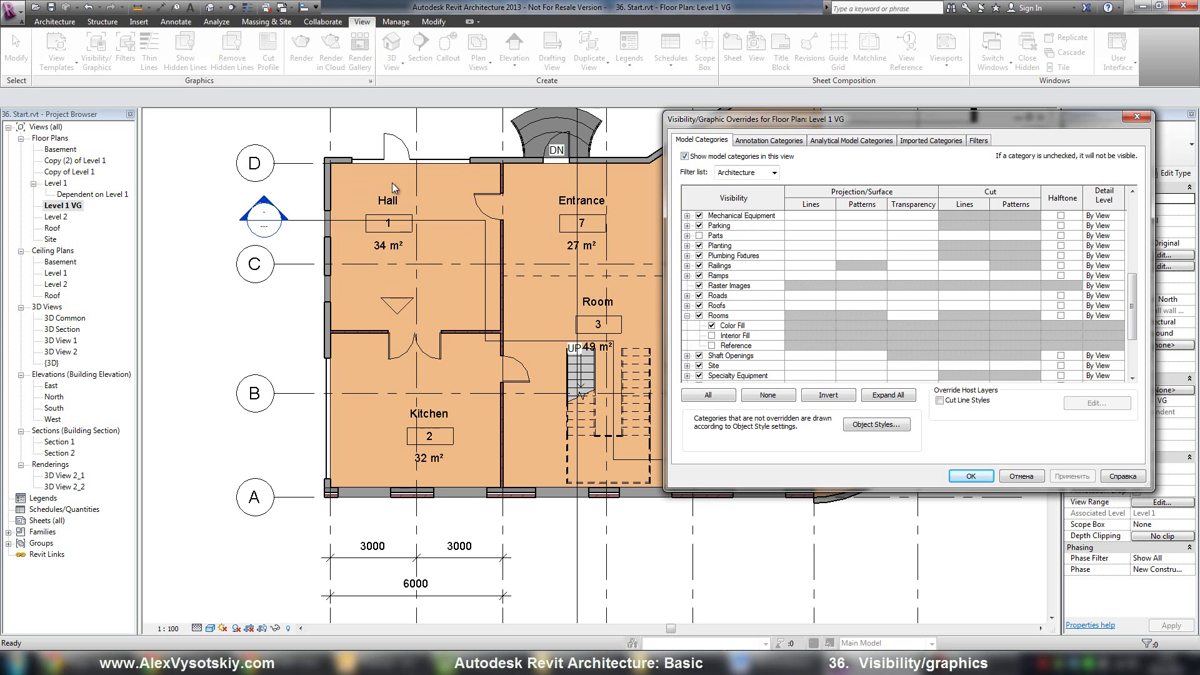
click(713, 345)
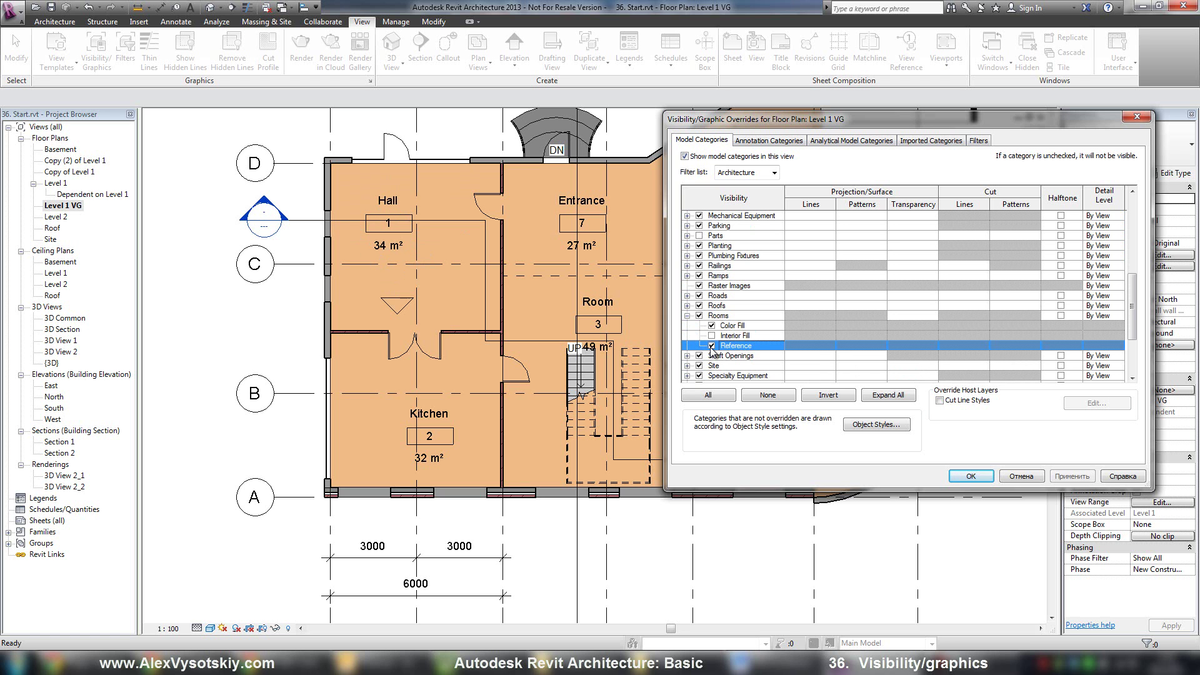
Close the overrides and drag the Hall's reference cross to the right
click(969, 477)
click(391, 285)
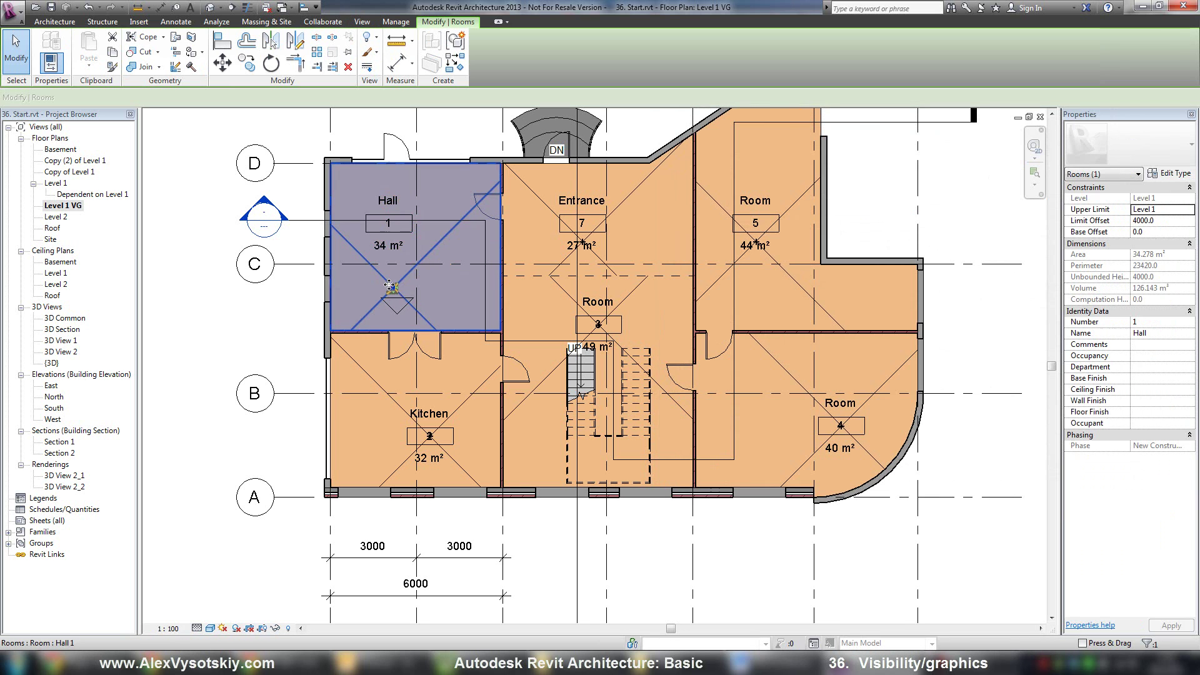
drag(391, 286, 461, 295)
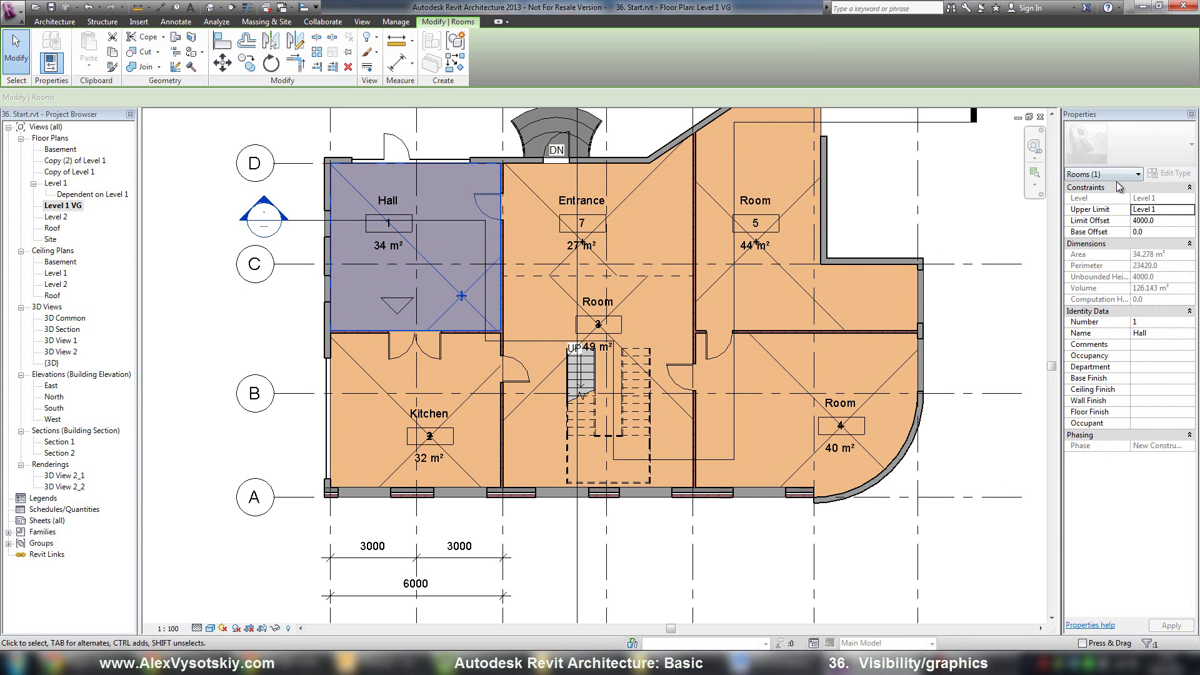
Deselect the Hall and reopen Visibility/Graphic Overrides with VG
click(482, 142)
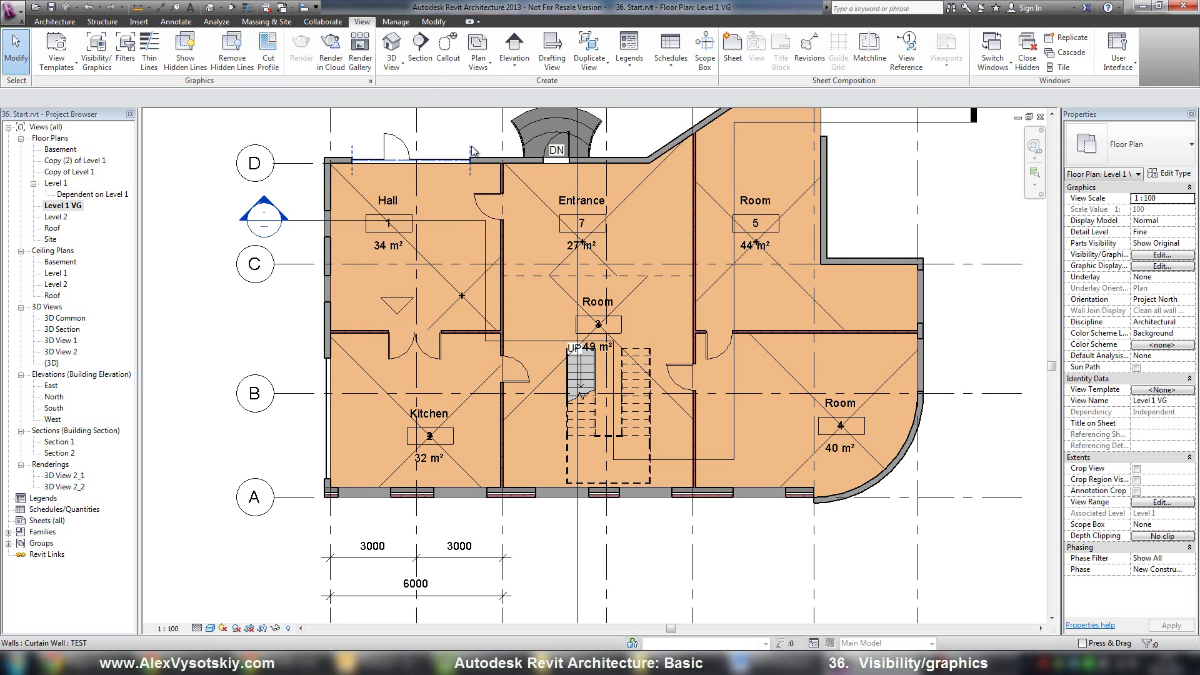
key(v)
key(g)
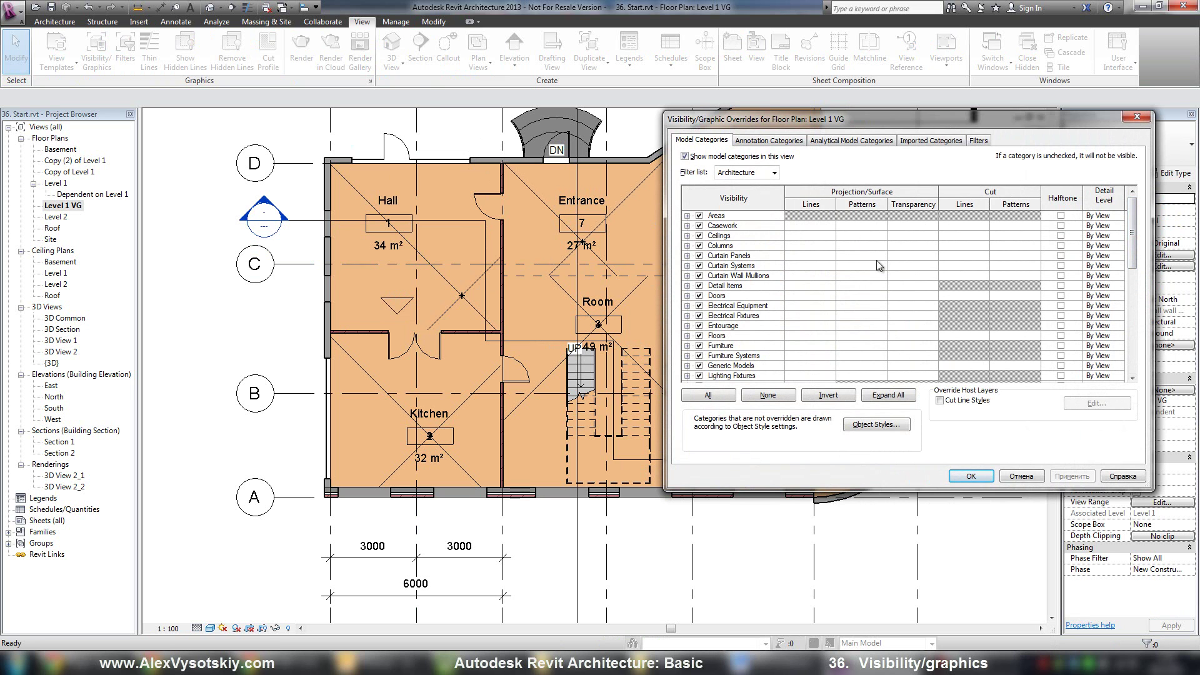
Set the Walls category to Coarse detail level and apply
drag(1133, 233, 1133, 338)
click(750, 368)
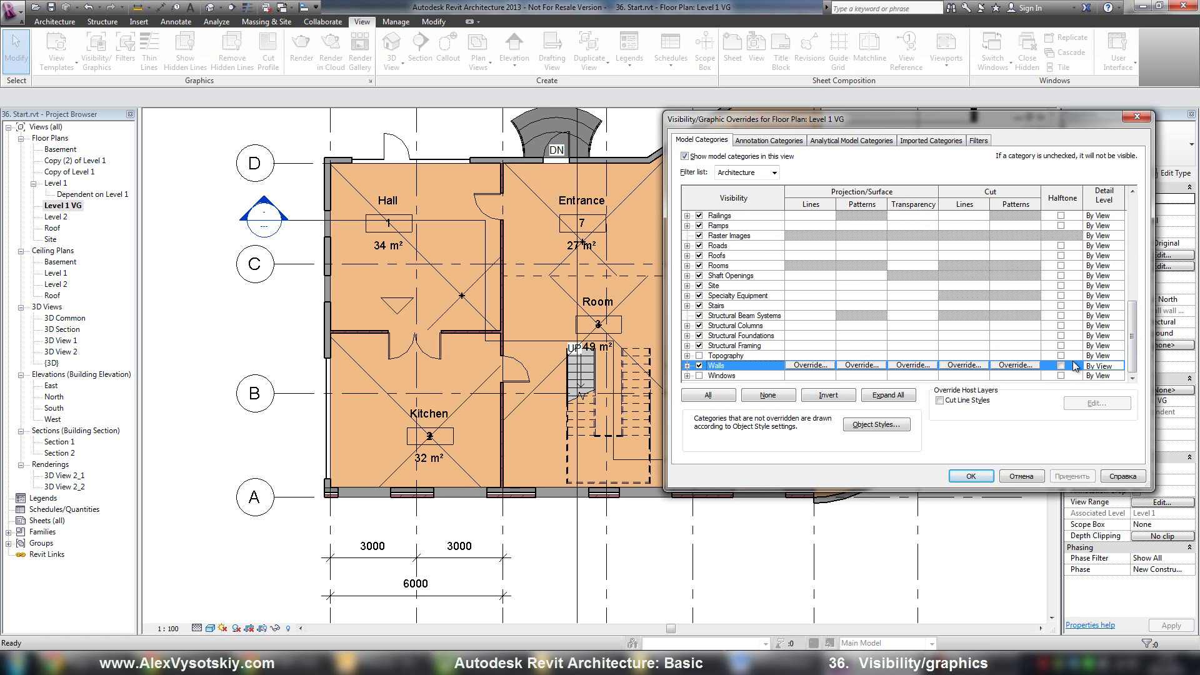
click(1119, 372)
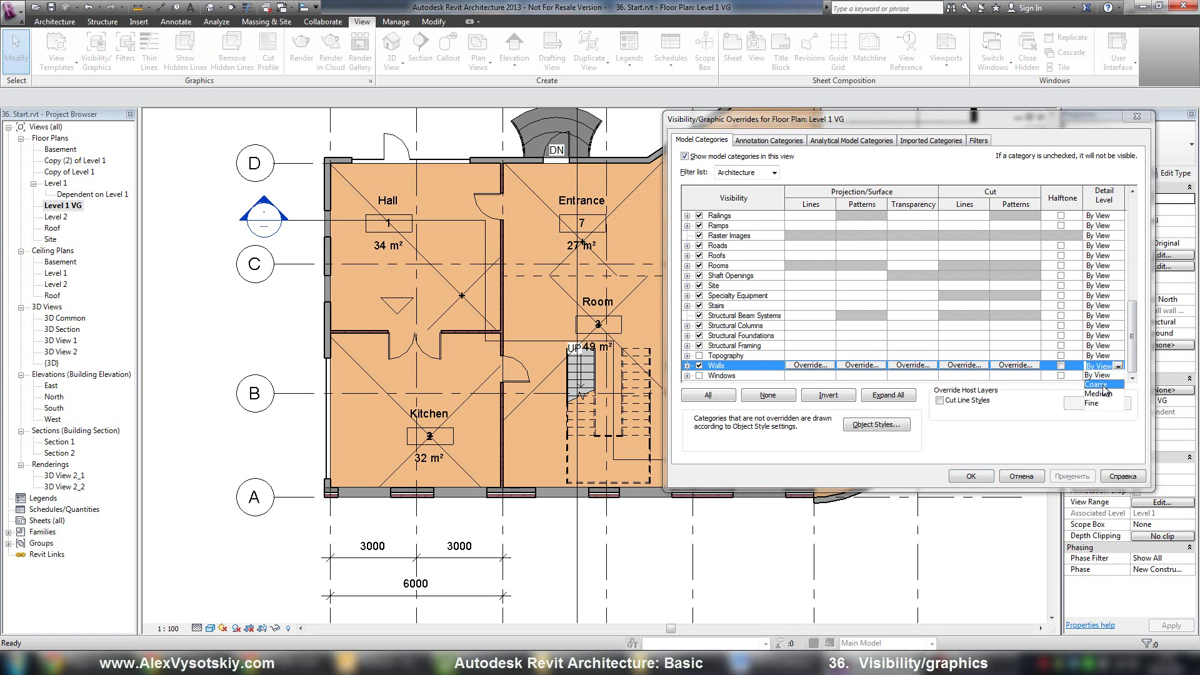
click(1100, 385)
click(1072, 476)
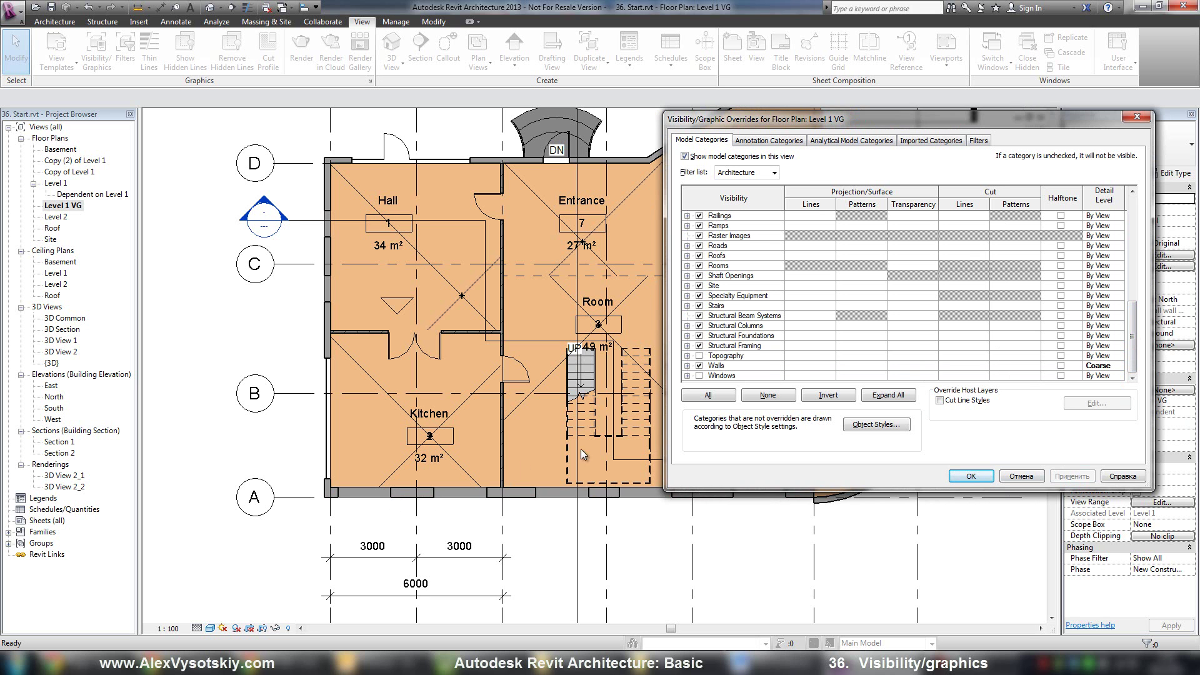
Hide the Sections annotation category and apply
click(795, 141)
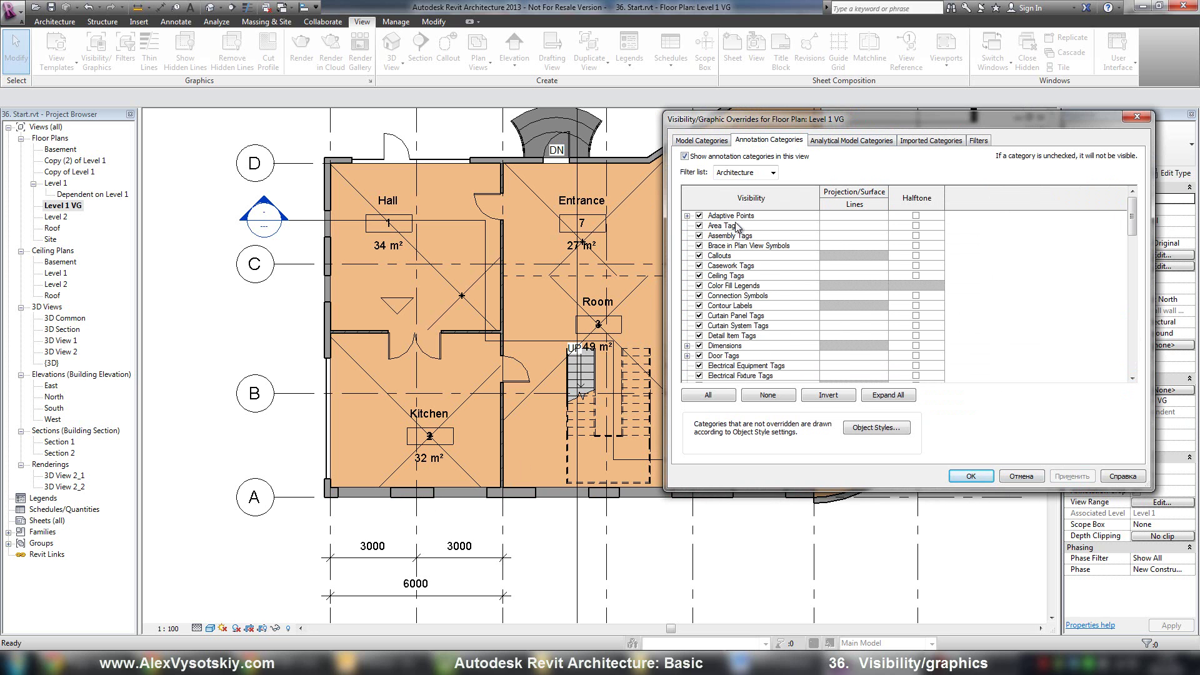
scroll(725, 279, down, 15)
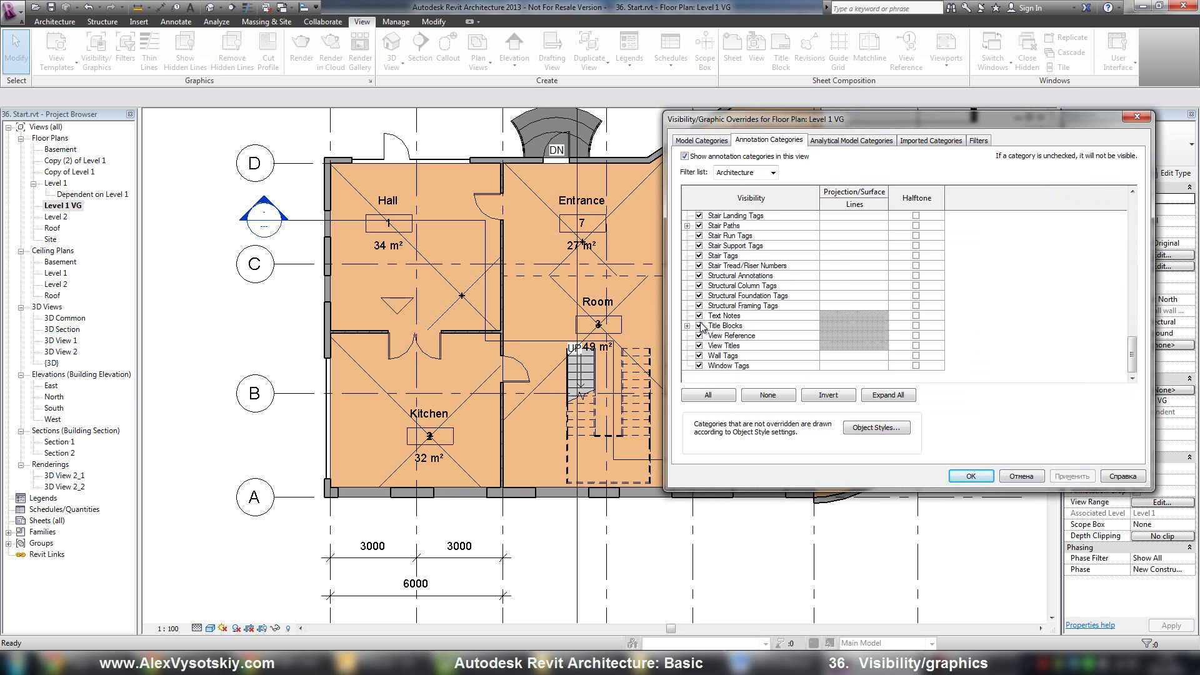
scroll(698, 275, up, 3)
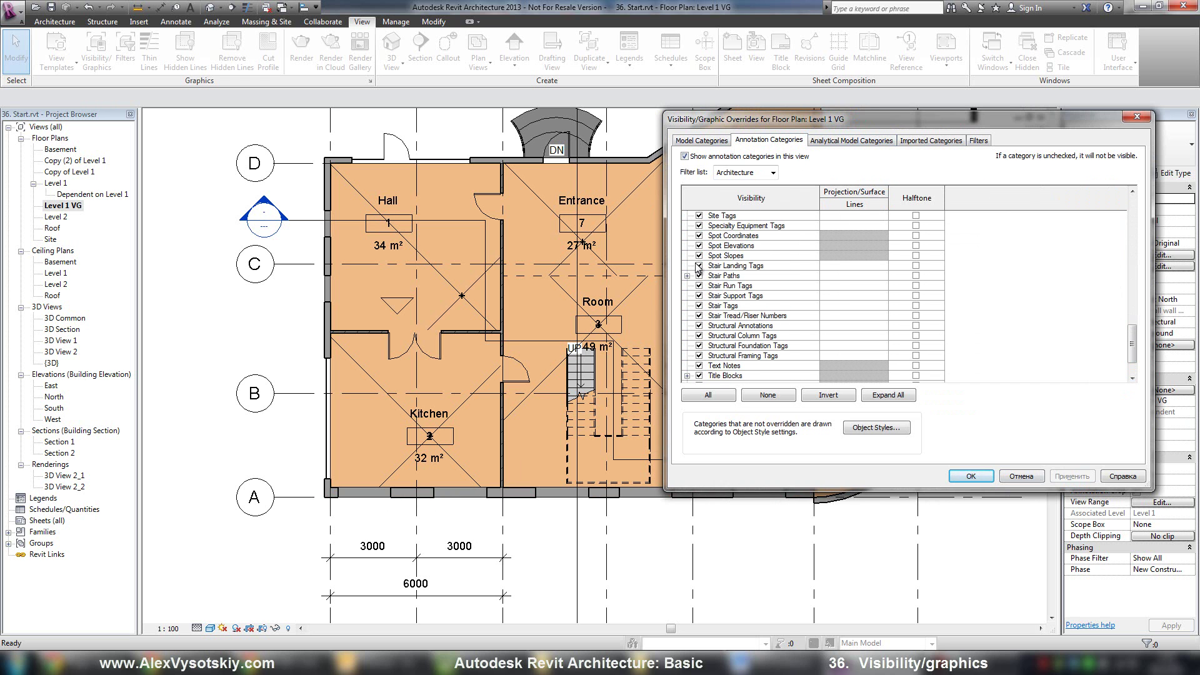
scroll(699, 269, up, 2)
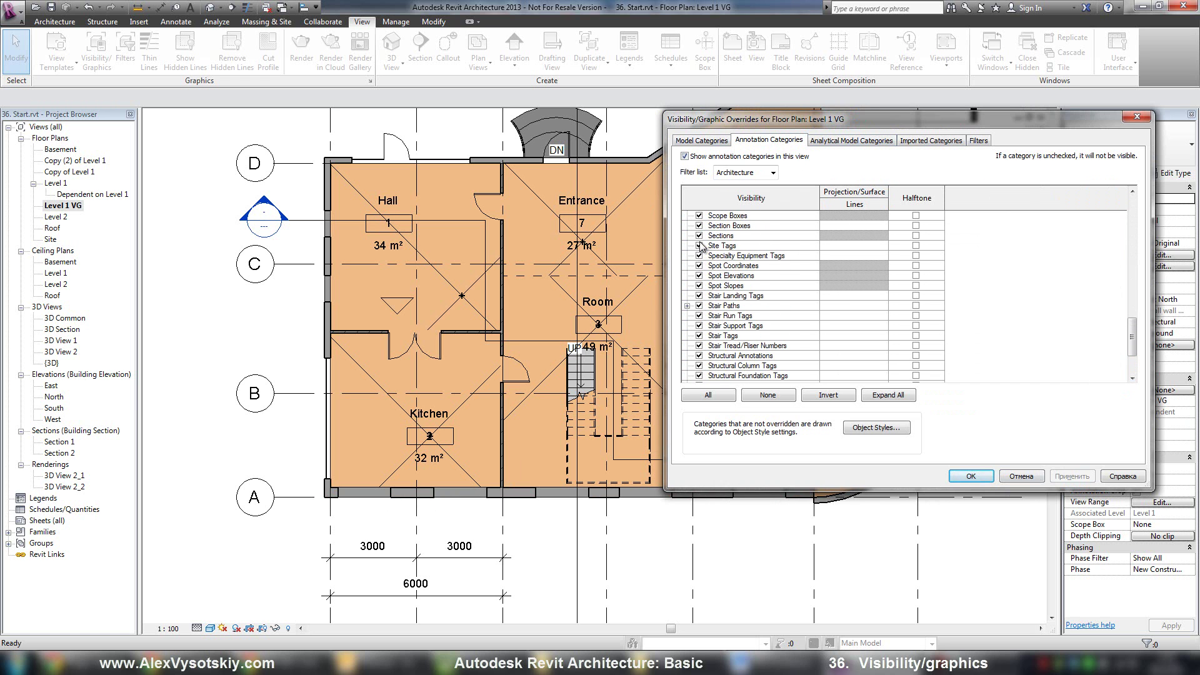
click(699, 236)
click(1071, 476)
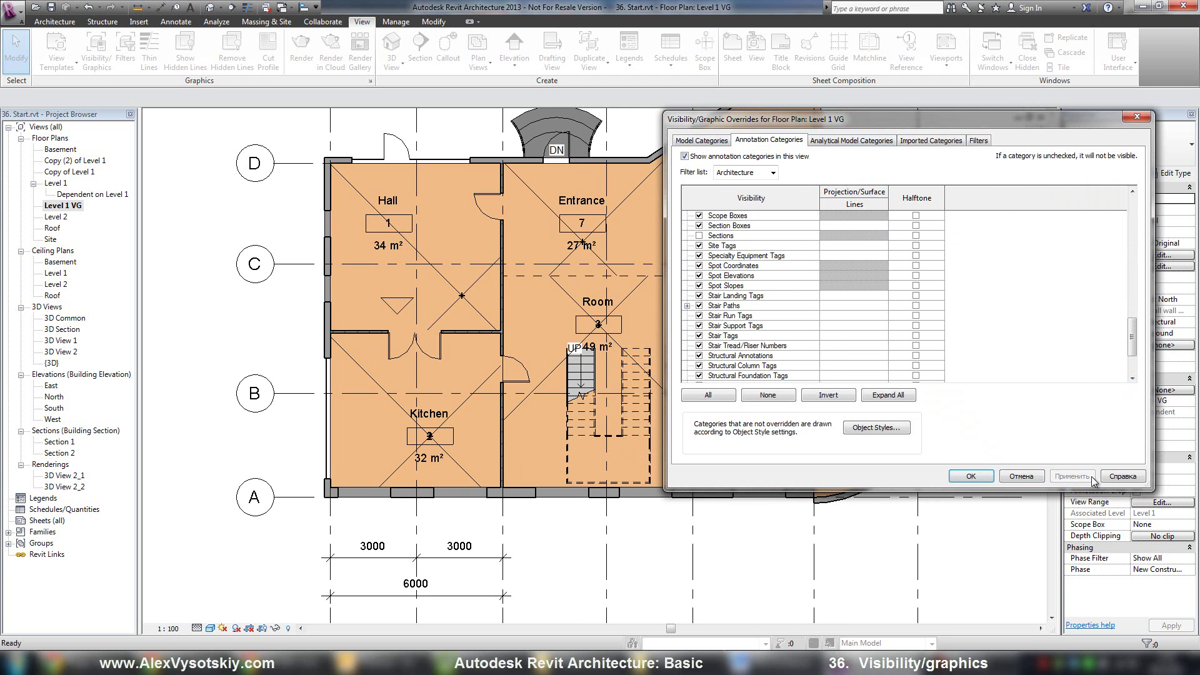
Set the Grids category to halftone and apply
scroll(872, 341, down, 3)
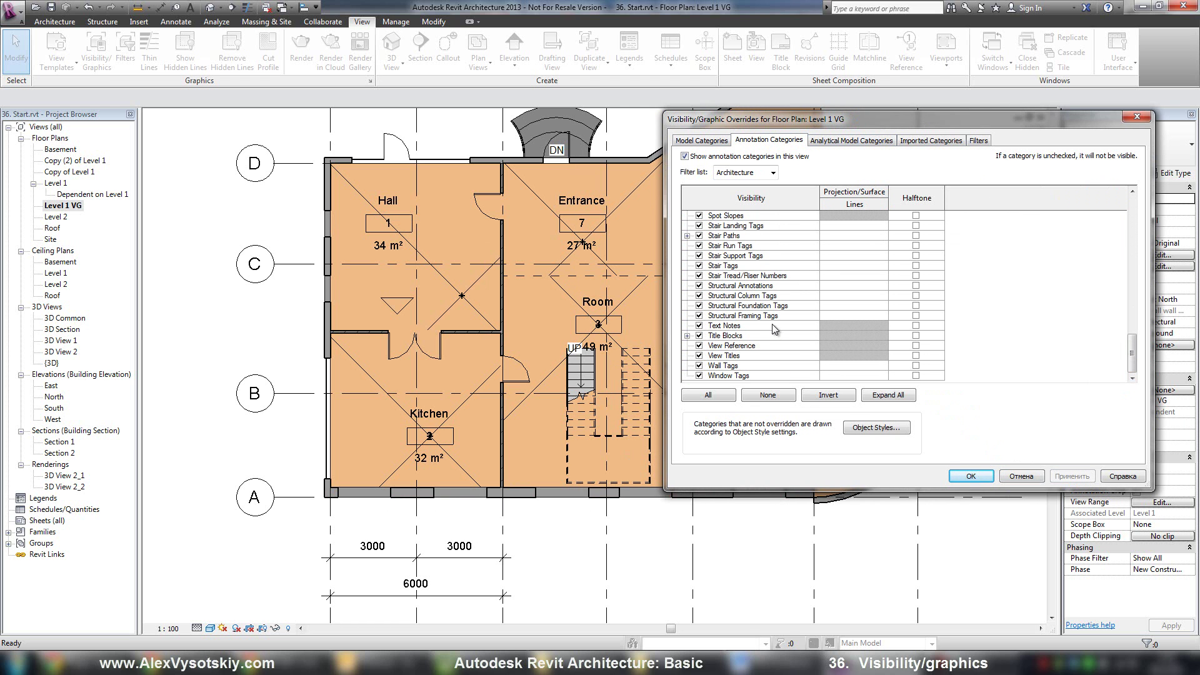
scroll(750, 363, up, 10)
click(770, 296)
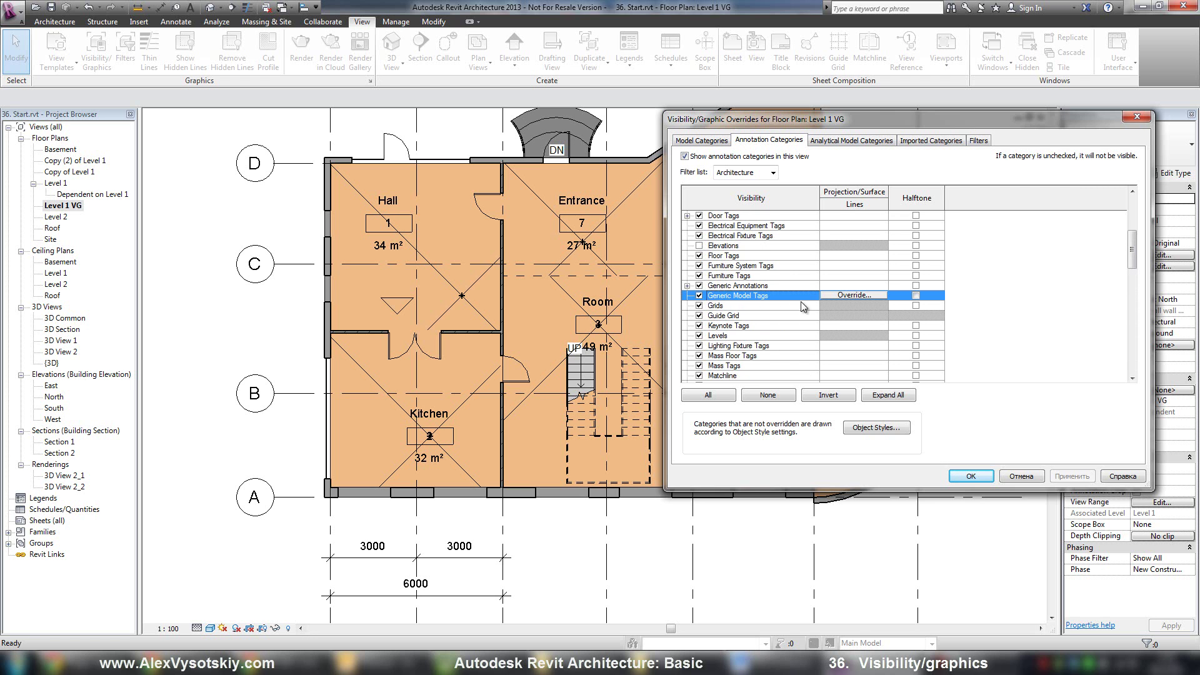
click(864, 305)
click(915, 305)
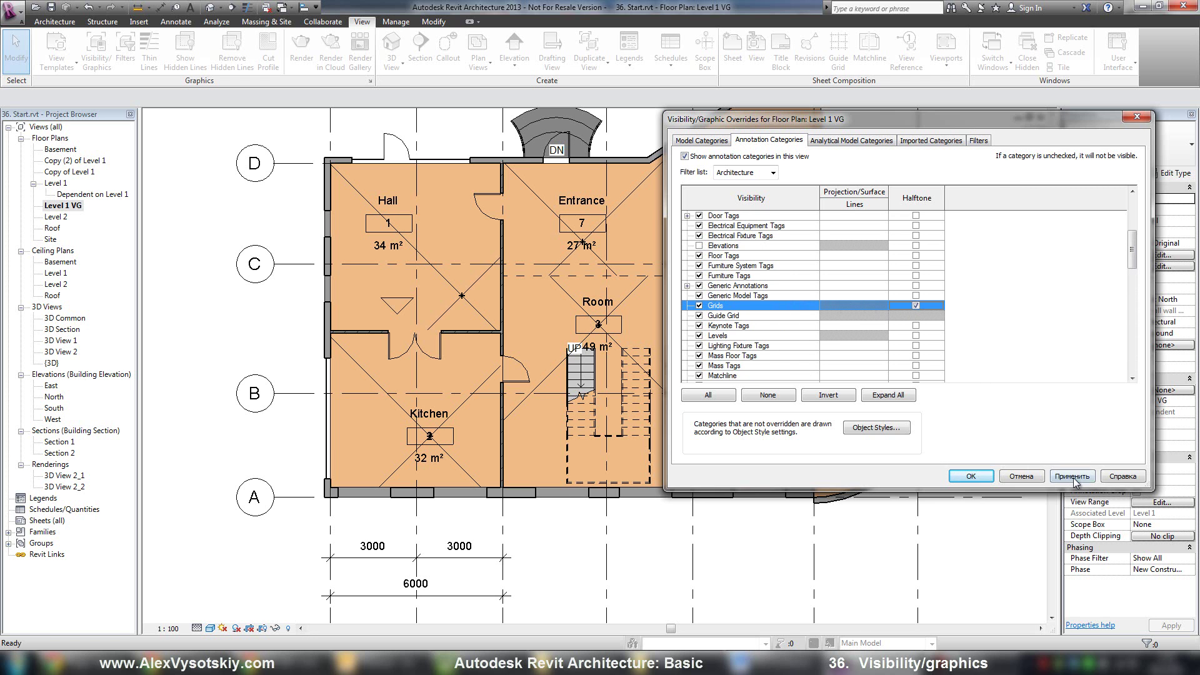
click(1072, 477)
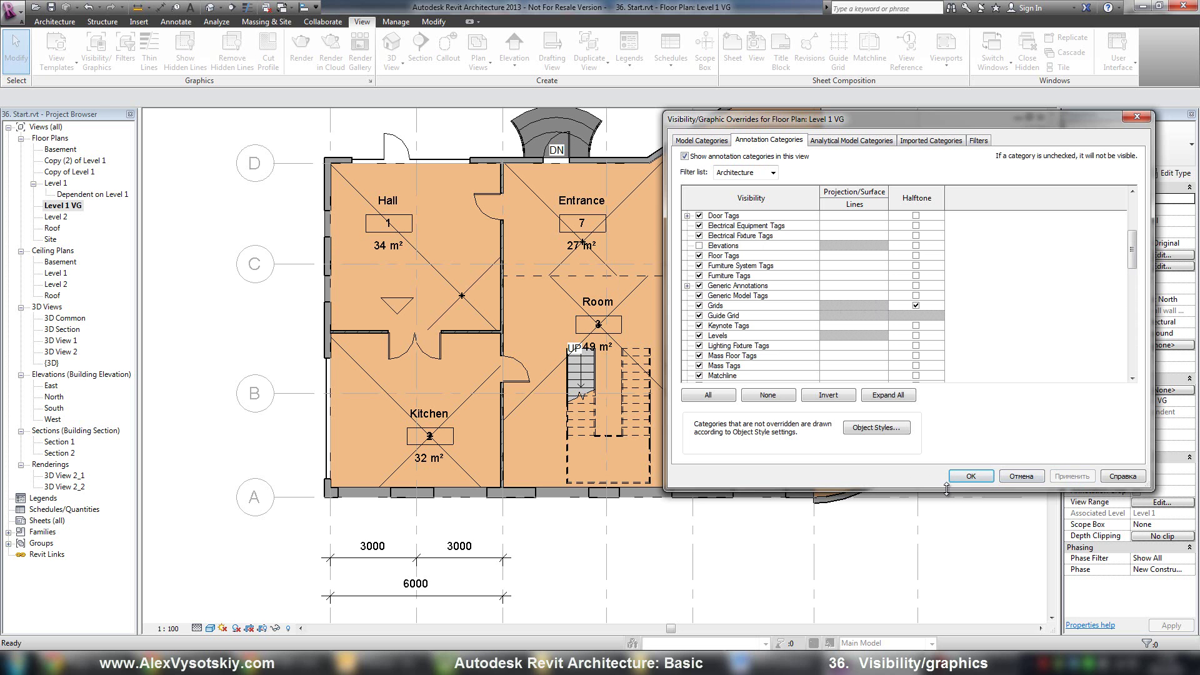
Close the overrides, recentre the Level 1 VG plan, then open the original Level 1 plan
click(963, 477)
scroll(952, 320, down, 3)
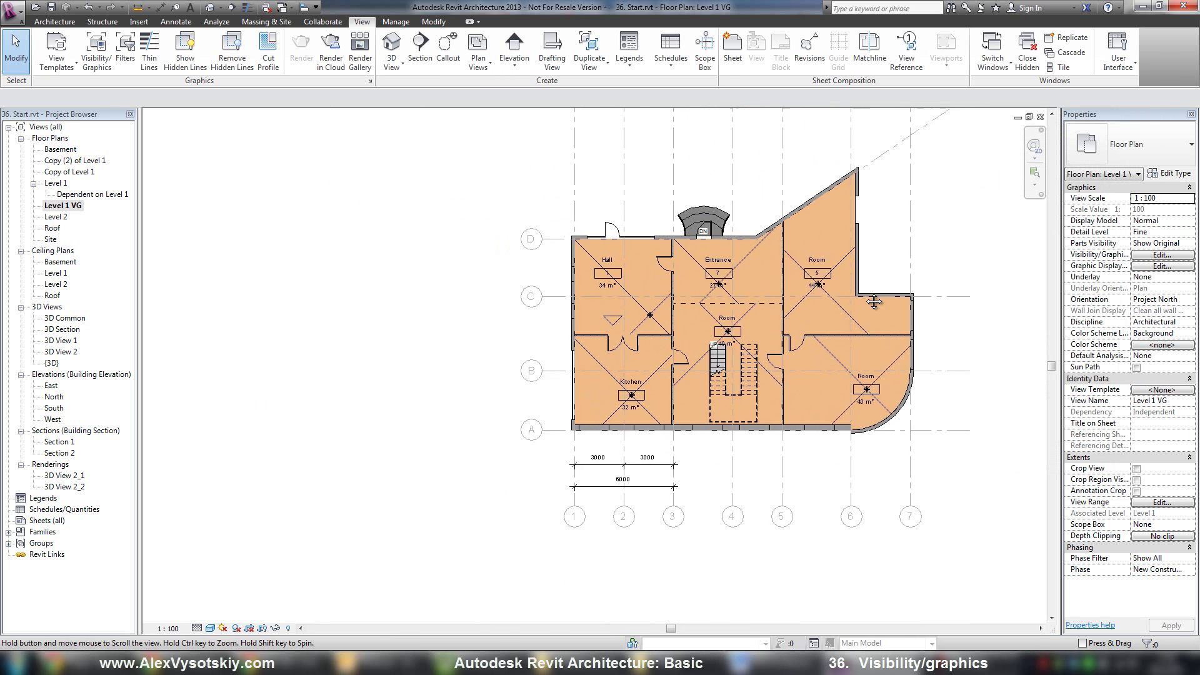
middle_drag(836, 301, 758, 294)
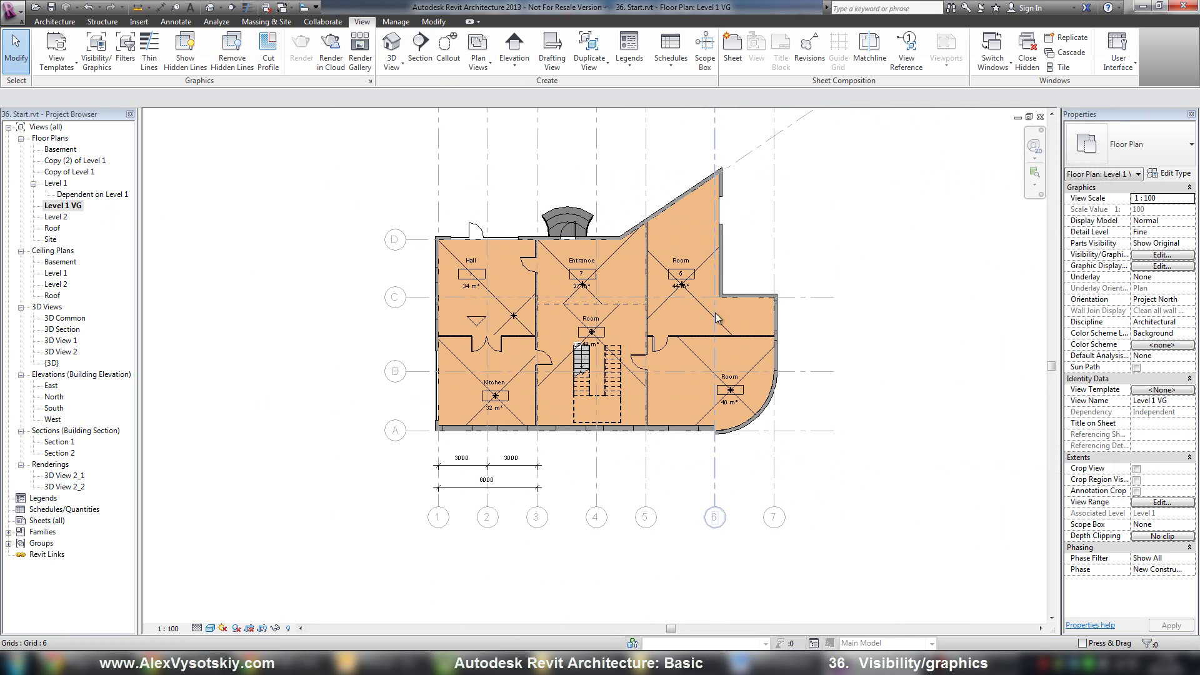
scroll(663, 252, up, 1)
scroll(664, 252, up, 1)
scroll(650, 228, up, 1)
scroll(647, 205, down, 3)
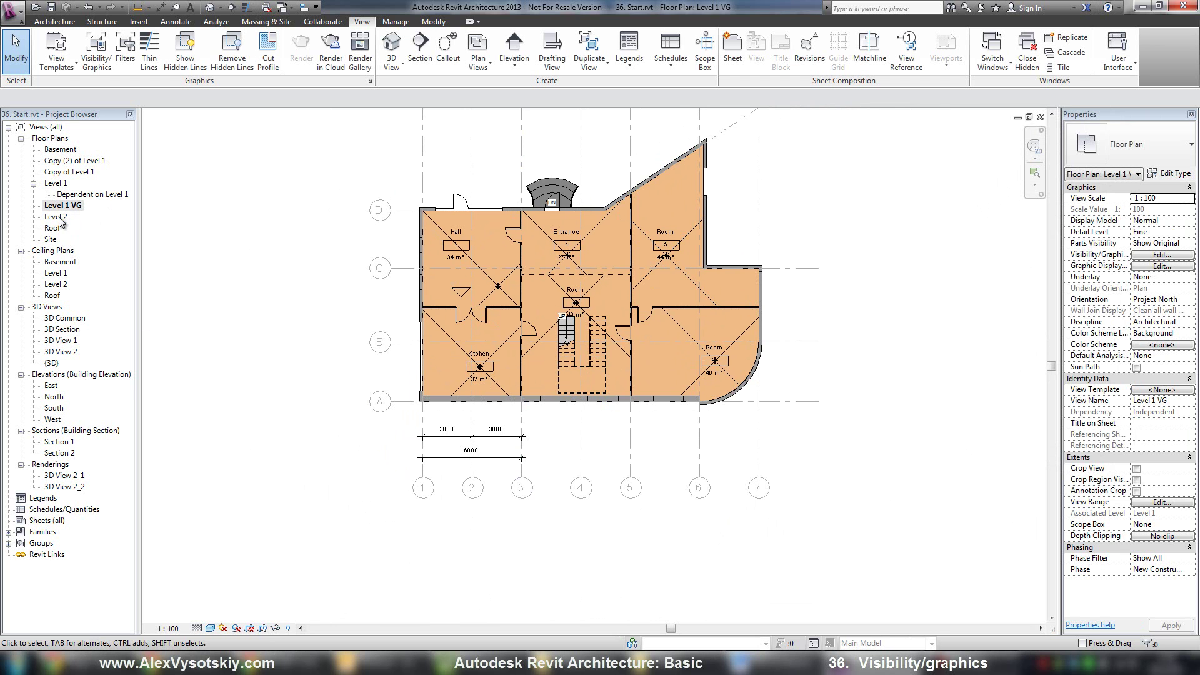
double_click(55, 183)
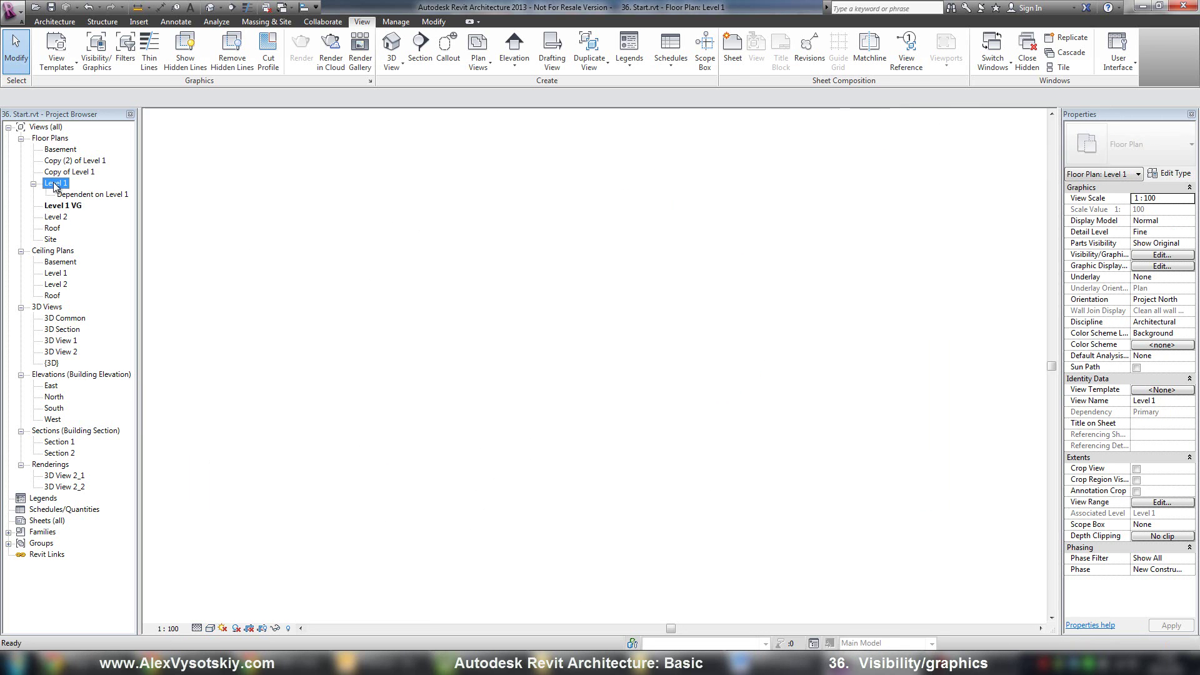
scroll(513, 283, down, 1)
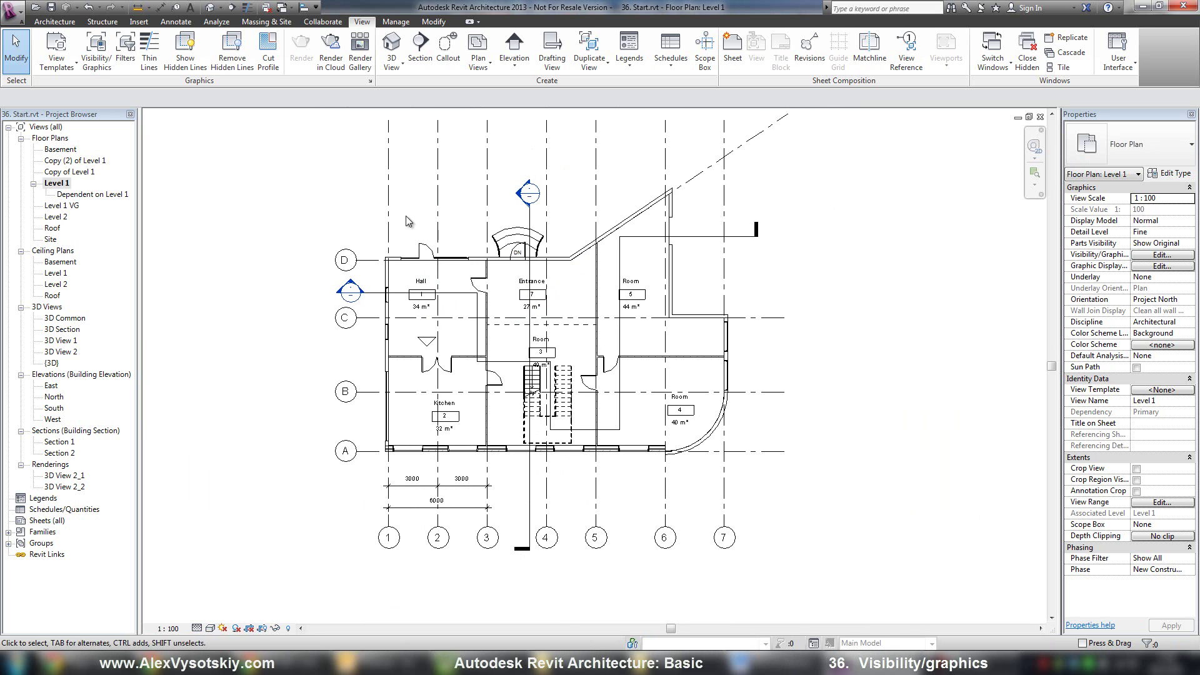